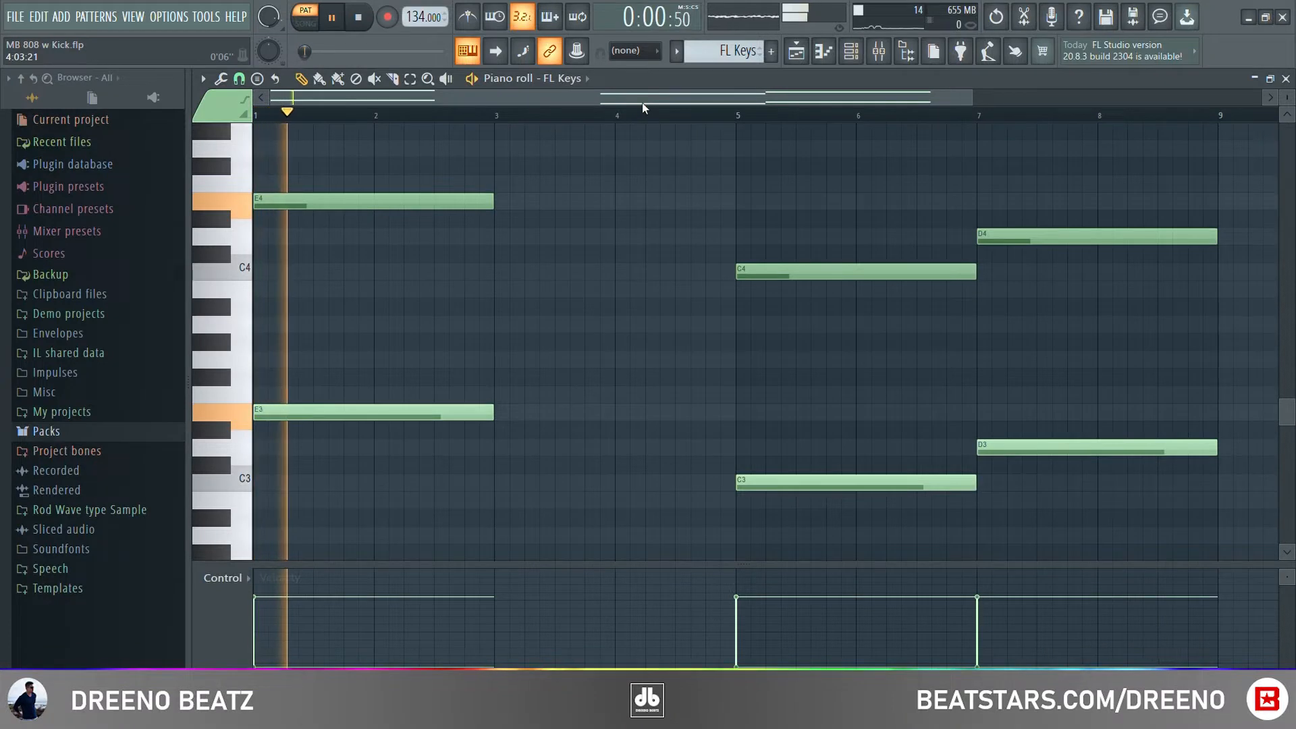
- View the sound layers loaded in the Purity #3 instrument and play its melody in the piano roll
click(701, 115)
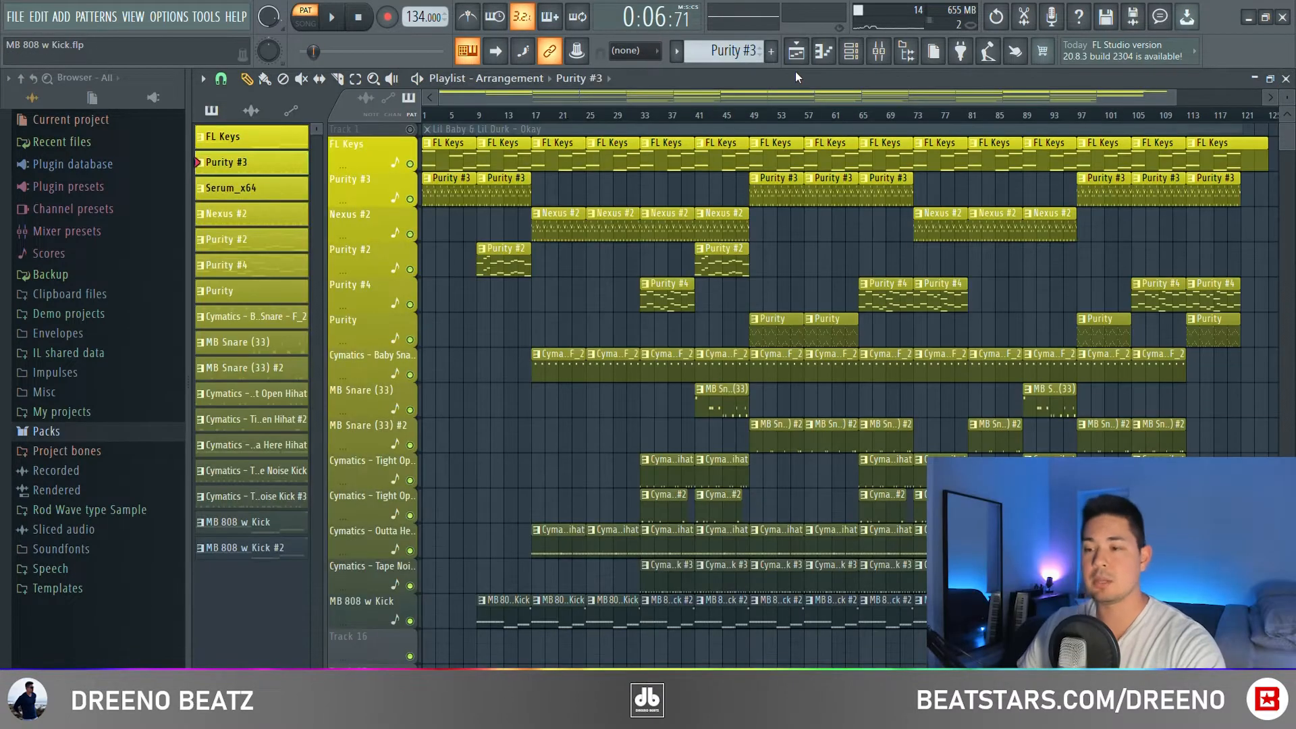
key(F6)
click(690, 189)
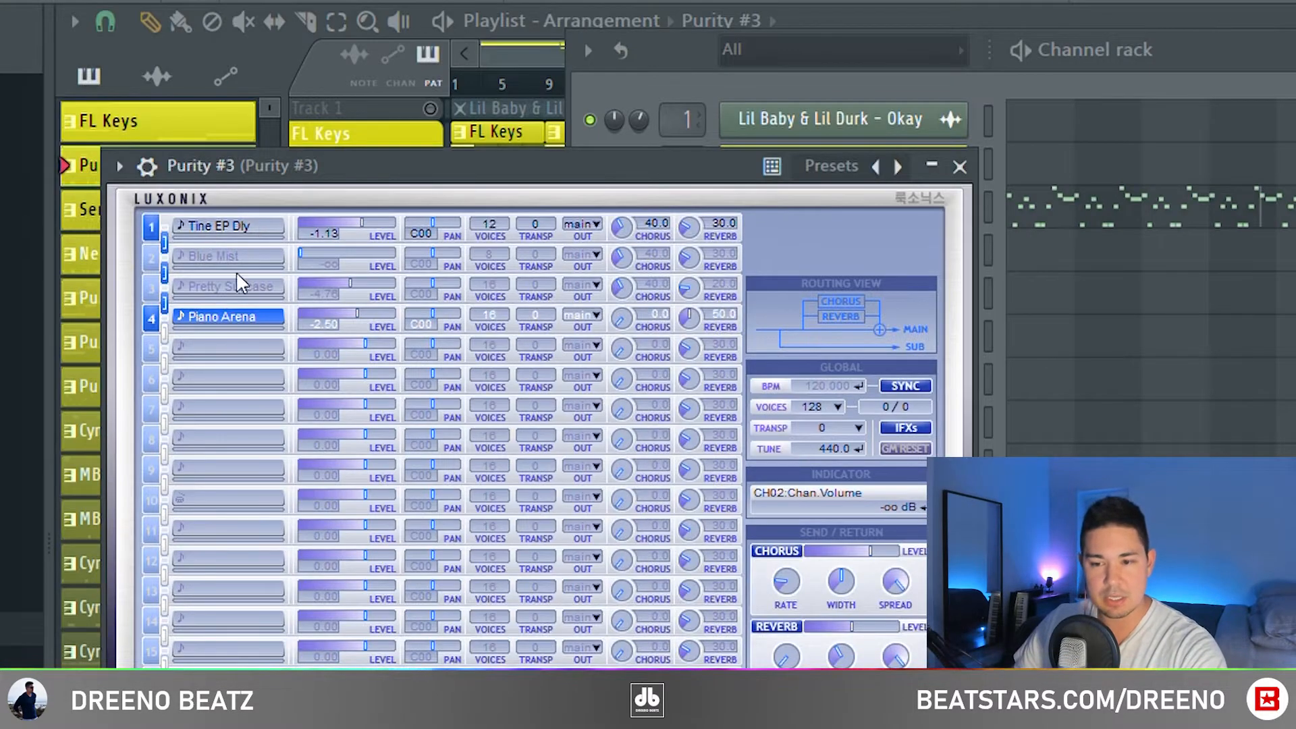
click(964, 167)
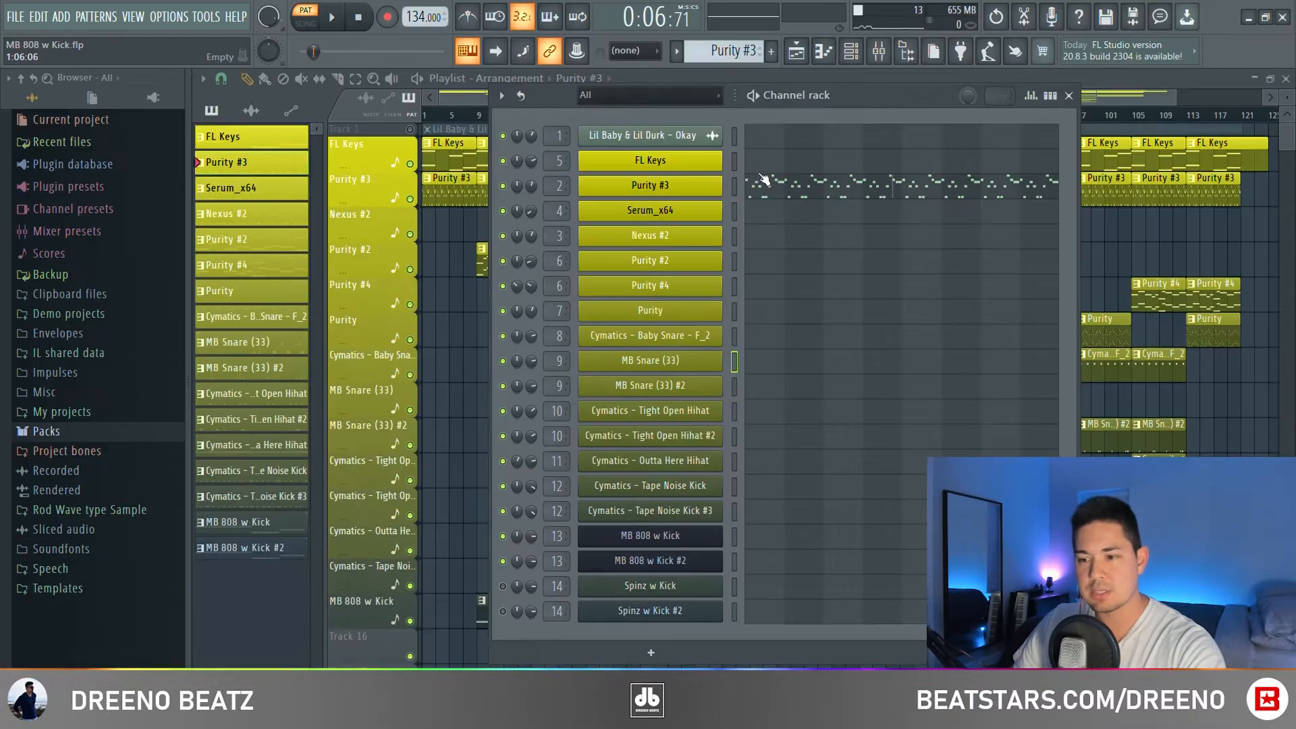
click(764, 179)
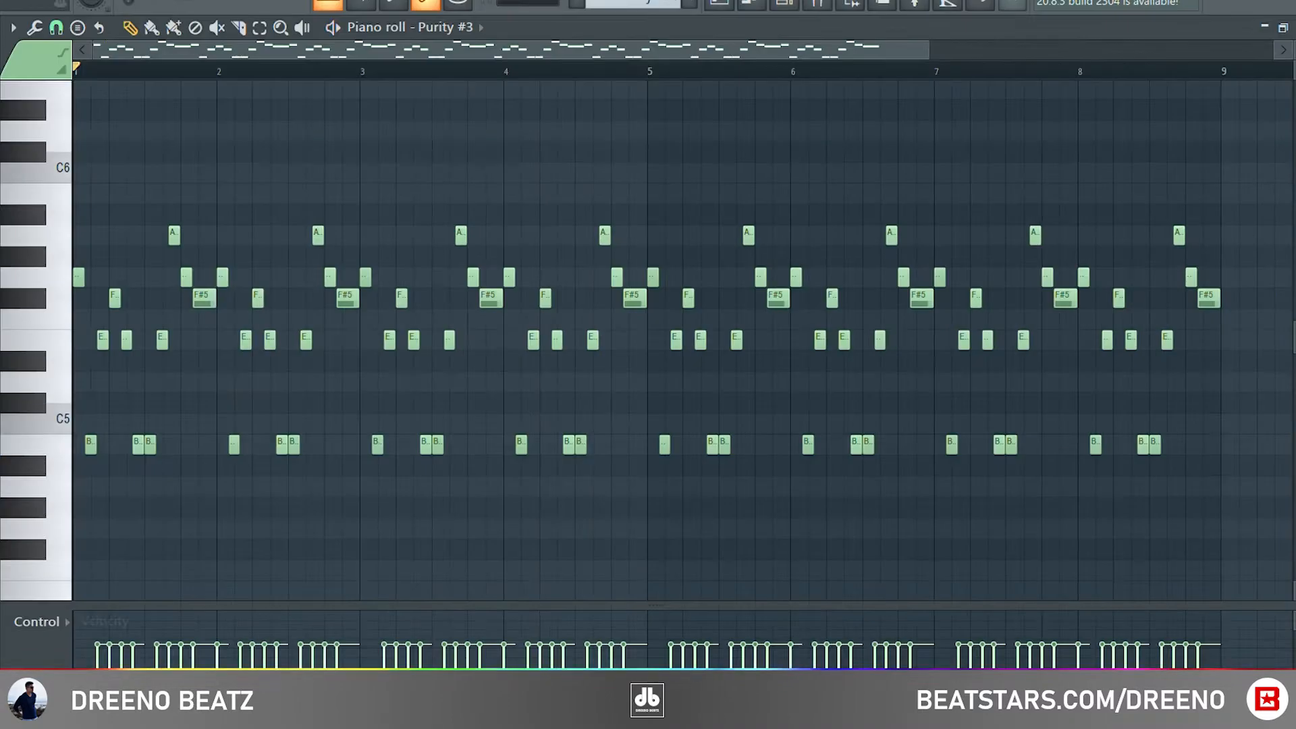
key(space)
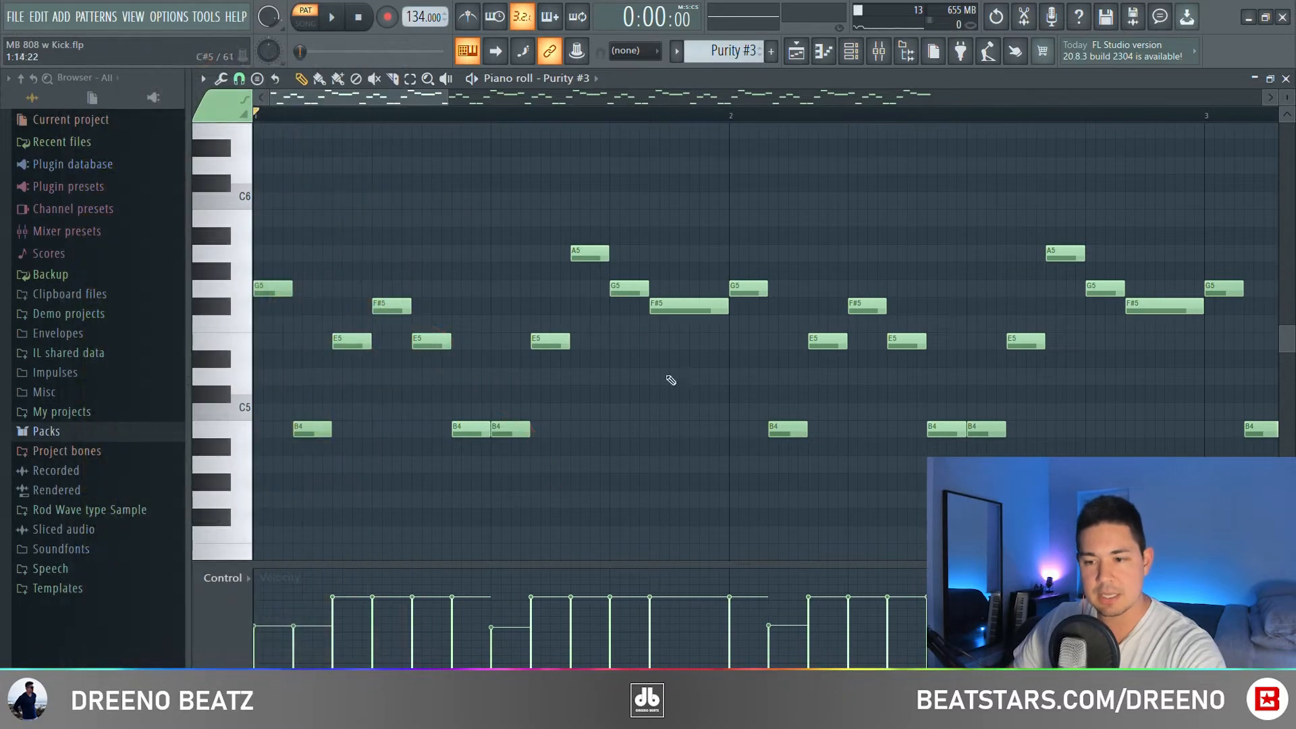
- Quantize the Purity #3 melody notes in the piano roll and play the result from the start
click(257, 122)
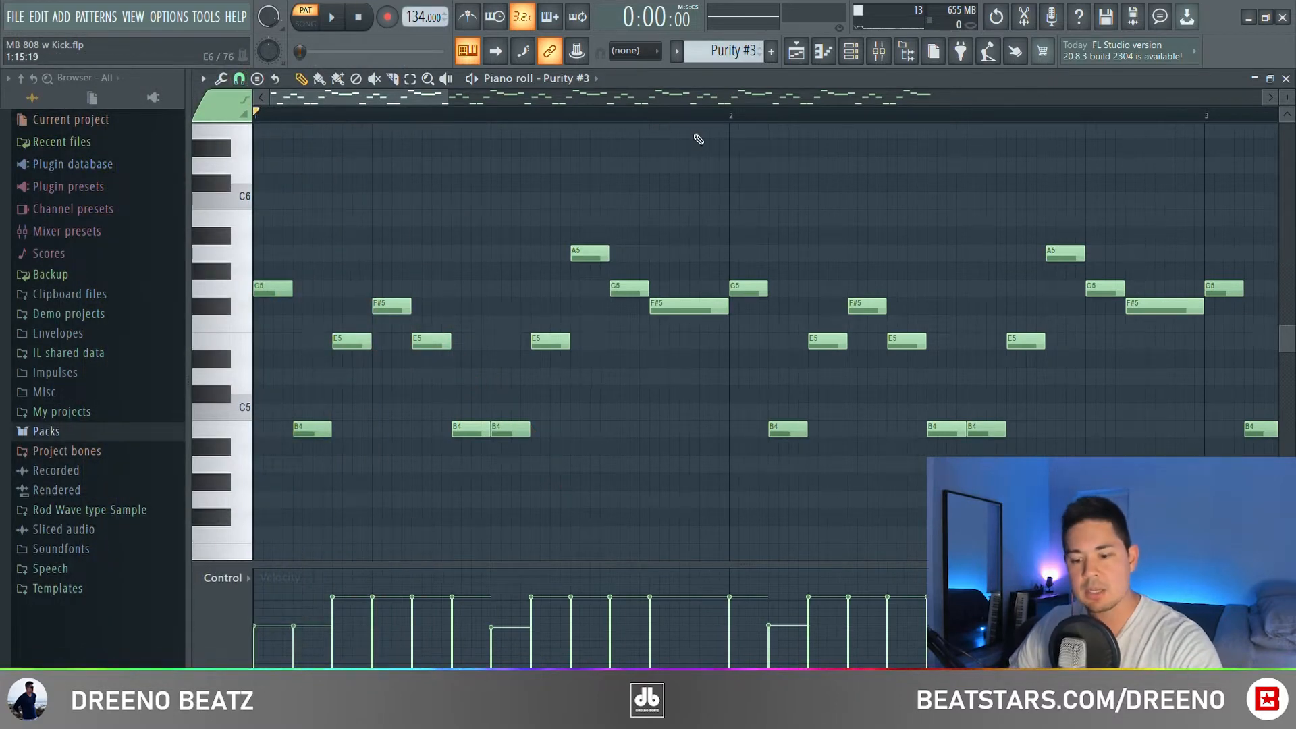
key(ctrl+q)
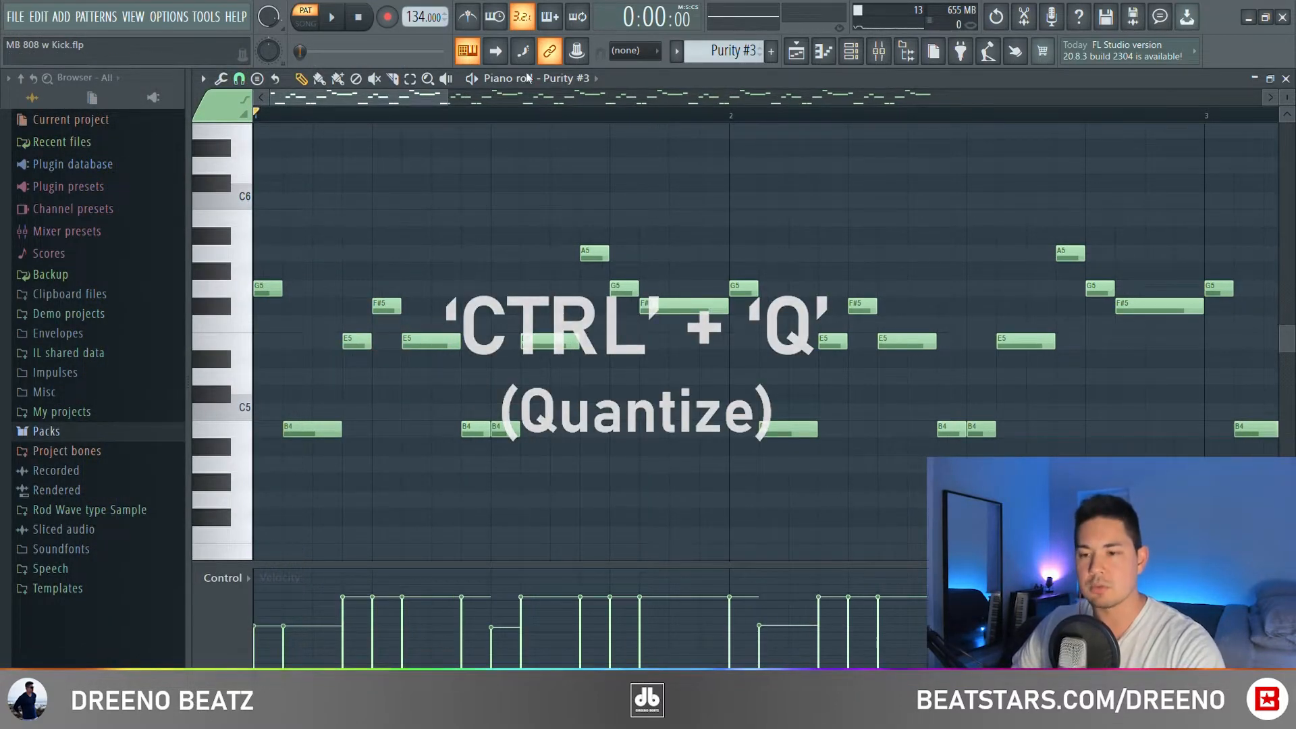
key(space)
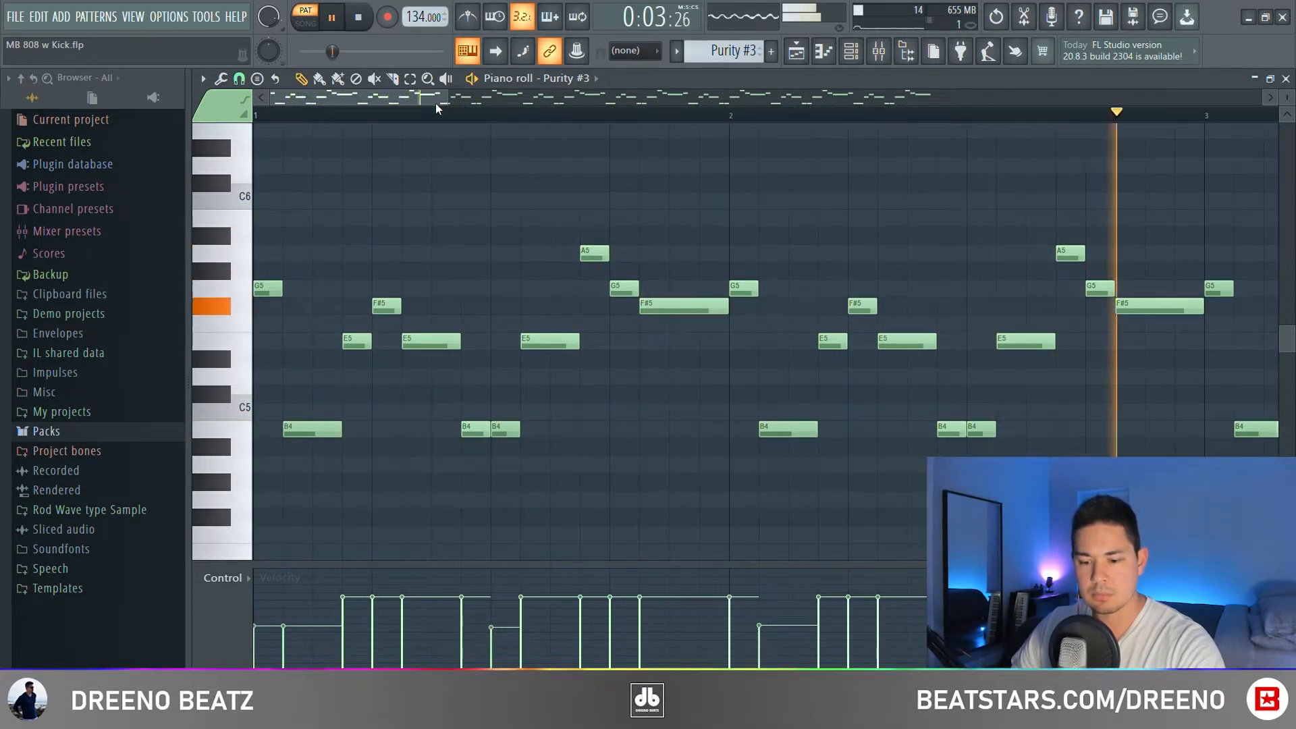
key(space)
- Undo the quantization of the Purity #3 notes and play the original melody again
key(ctrl+z)
key(space)
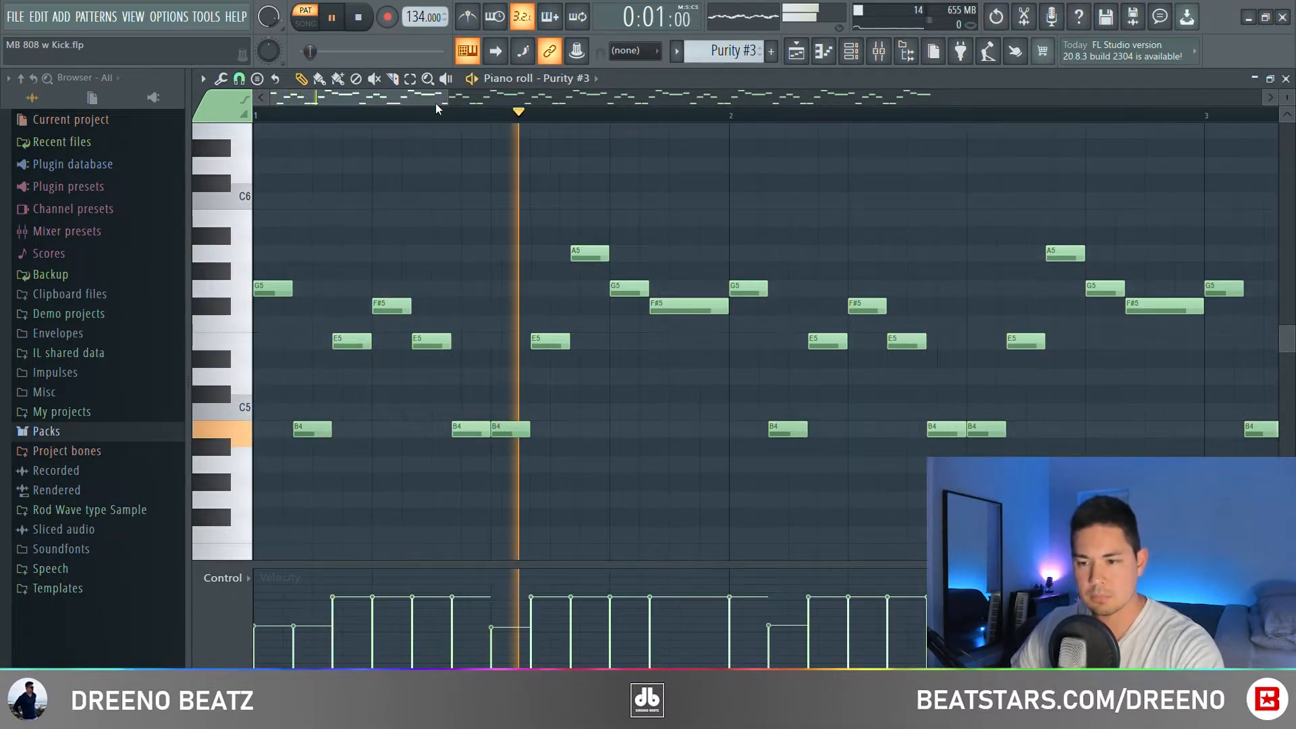
key(space)
- Play the arrangement in song mode and select bars 9 to 17 in the playlist for playback
key(F5)
key(l)
key(space)
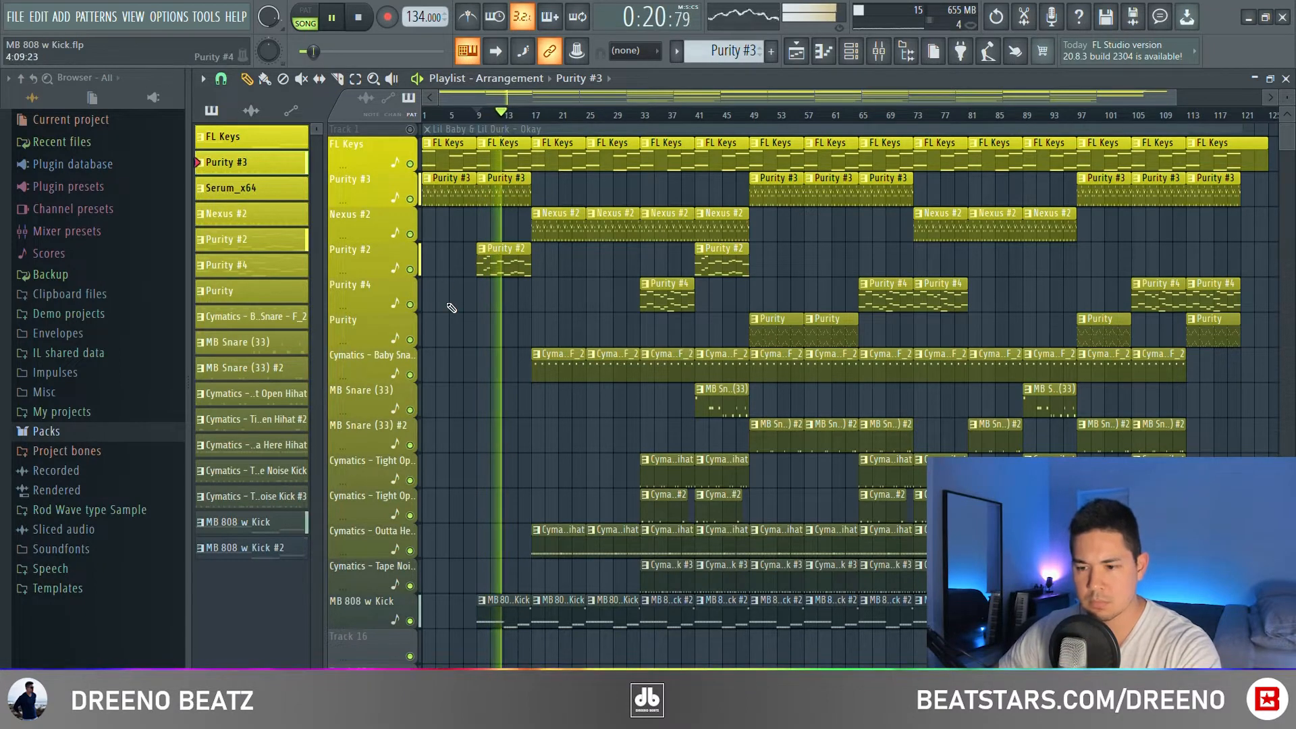
key(space)
drag(477, 114, 513, 119)
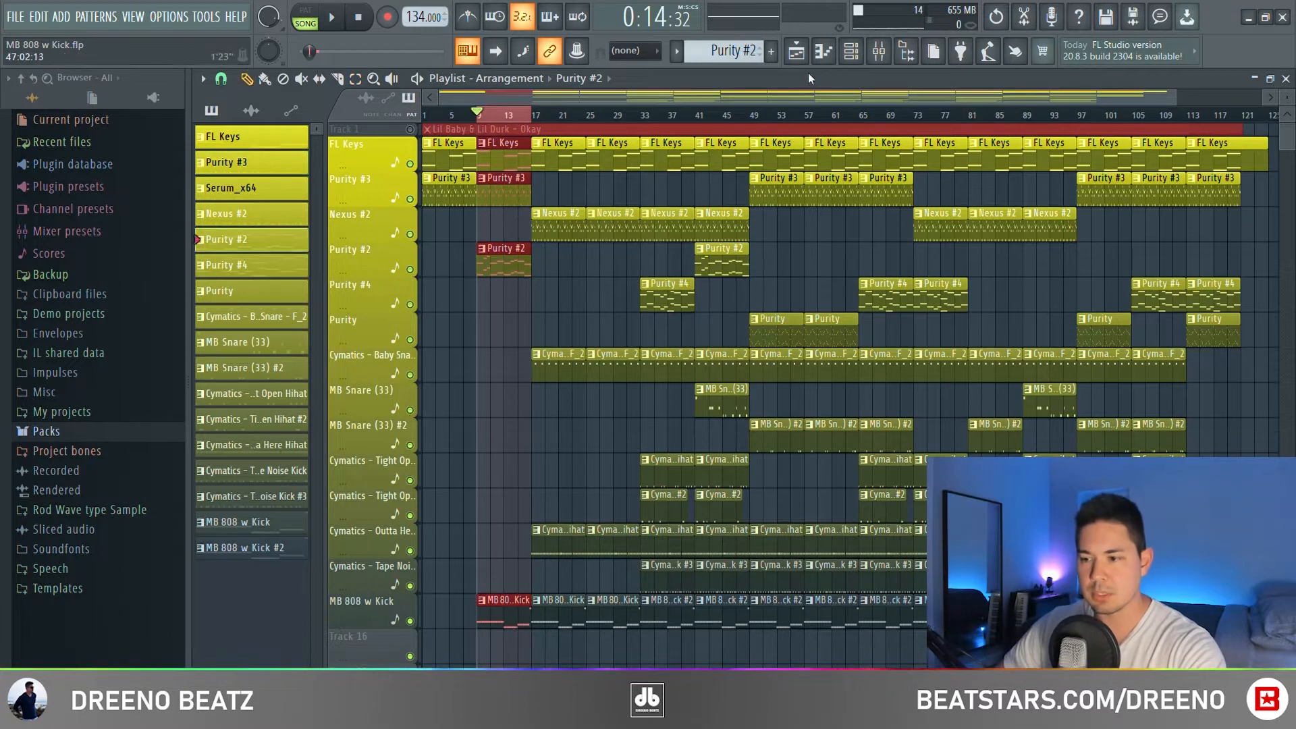
- Open the Purity #2 instrument from the channel rack to view its loaded sound and close it
click(851, 51)
click(673, 259)
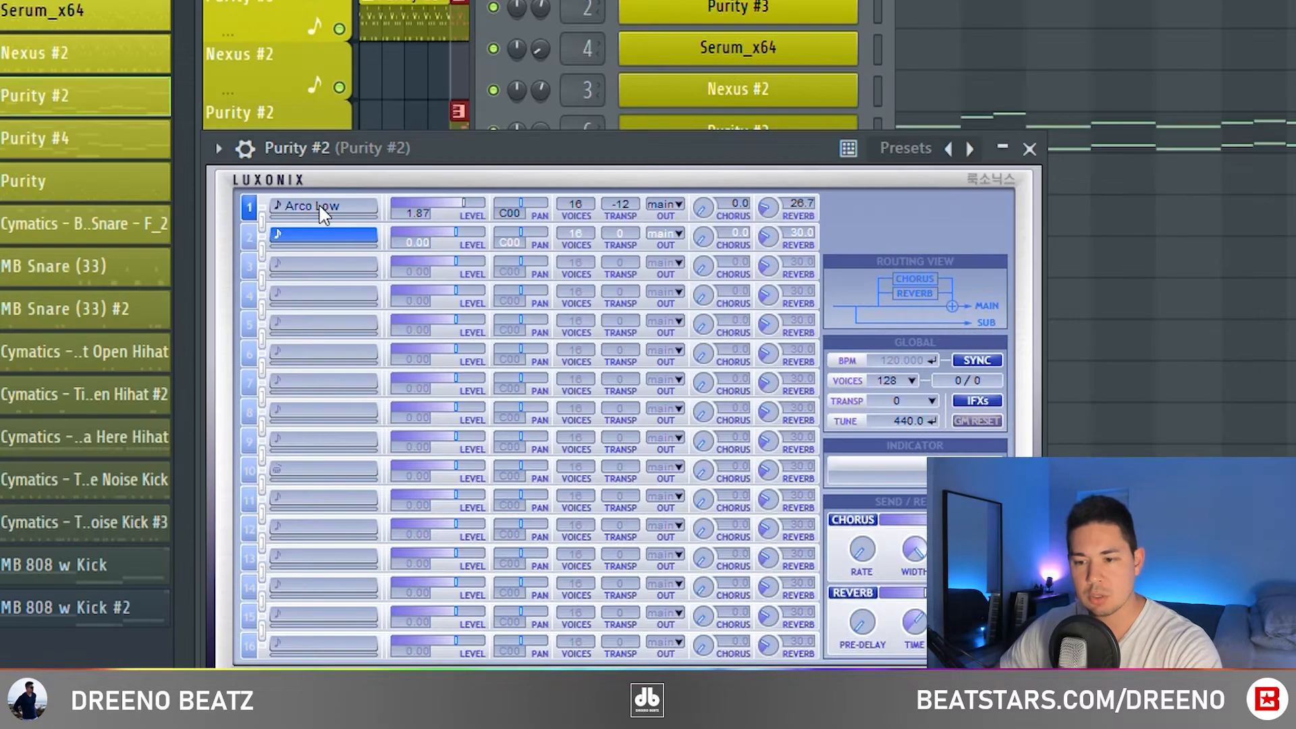
click(1029, 149)
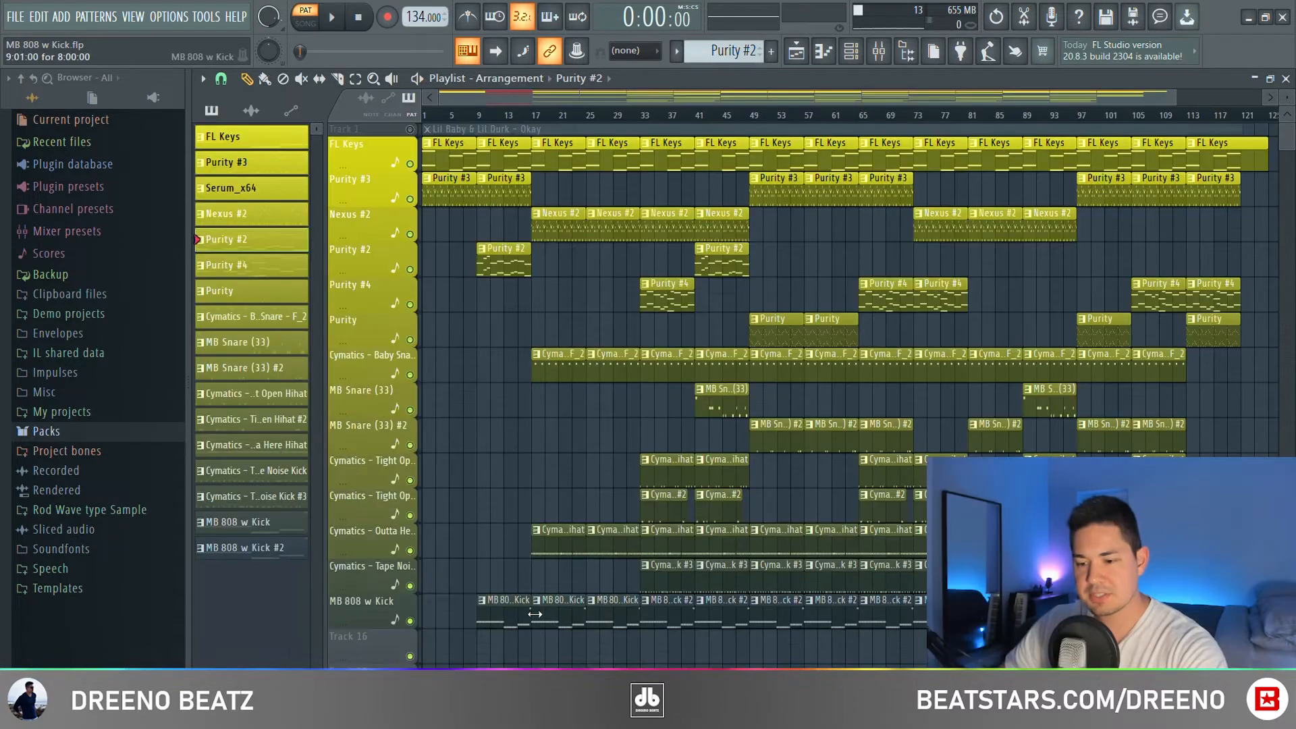
- Show the MB 808 w Kick notes in the piano roll and play the pattern
click(861, 59)
click(607, 533)
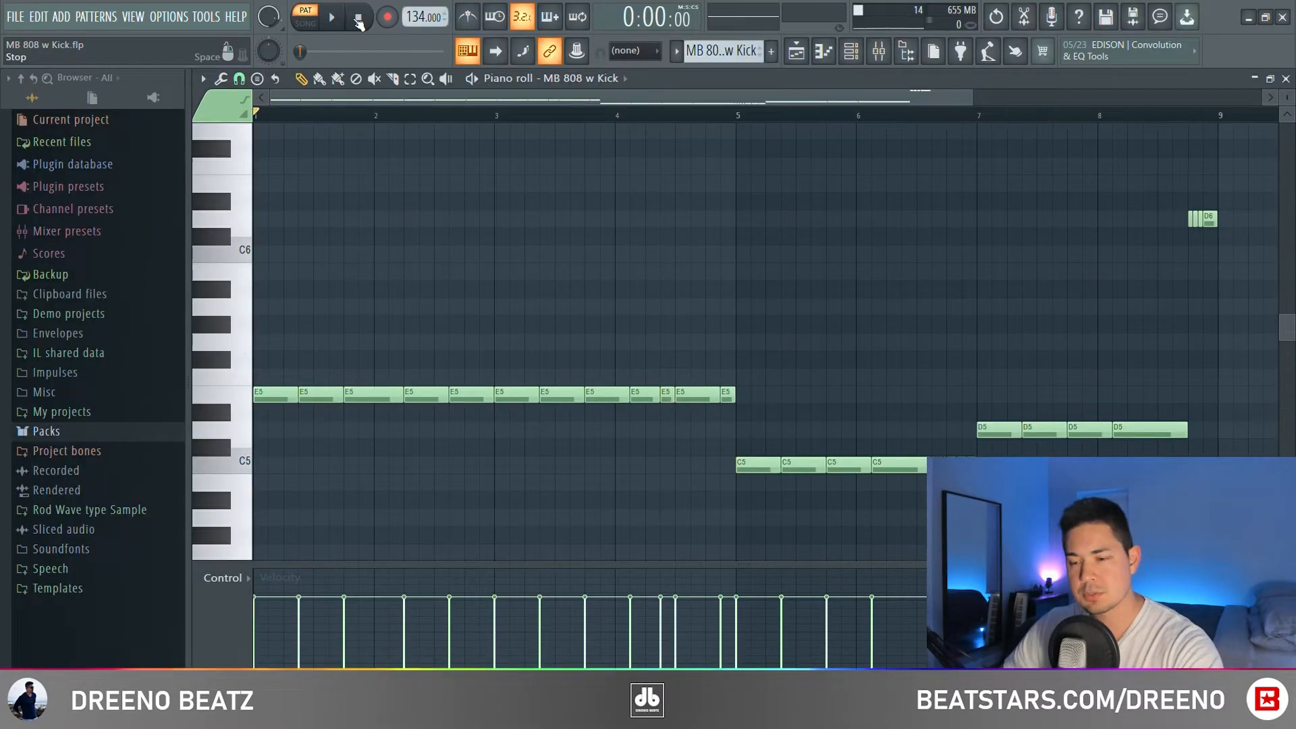
key(space)
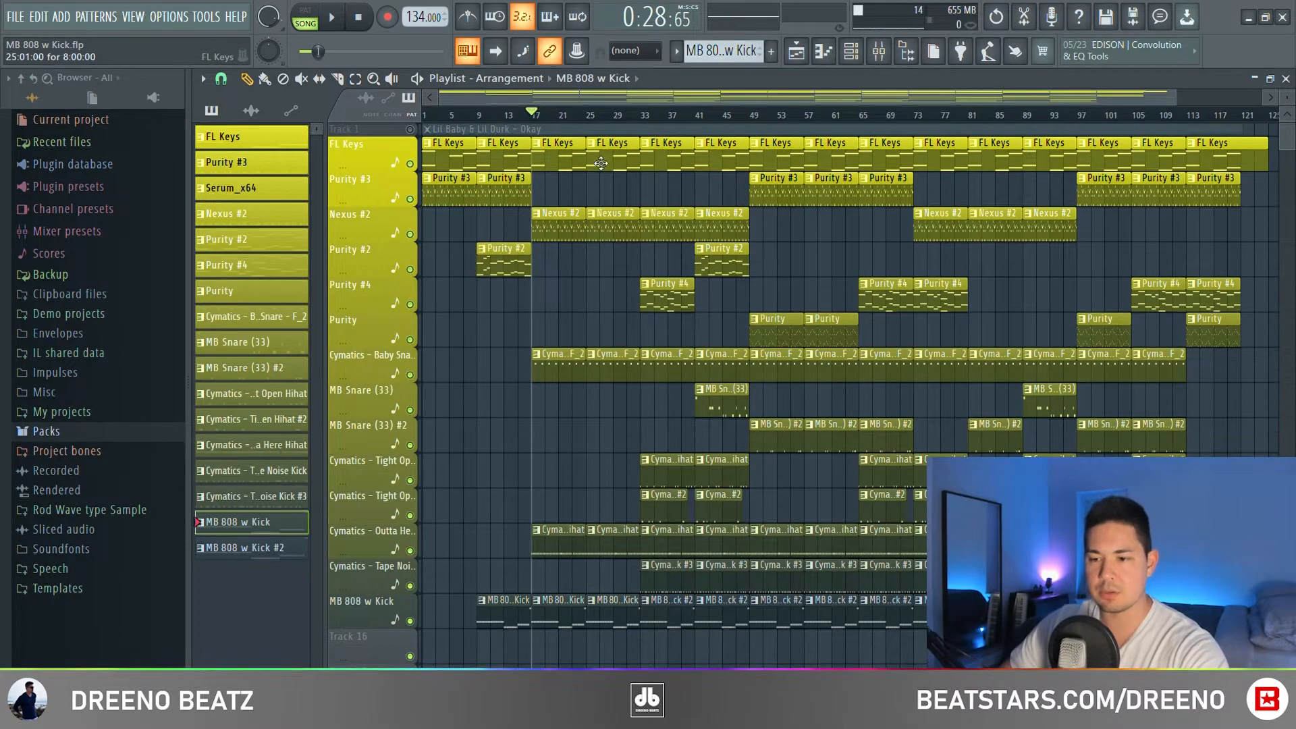
- Play the arrangement from bar 17 and view the preset loaded in the Nexus #2 instrument
key(space)
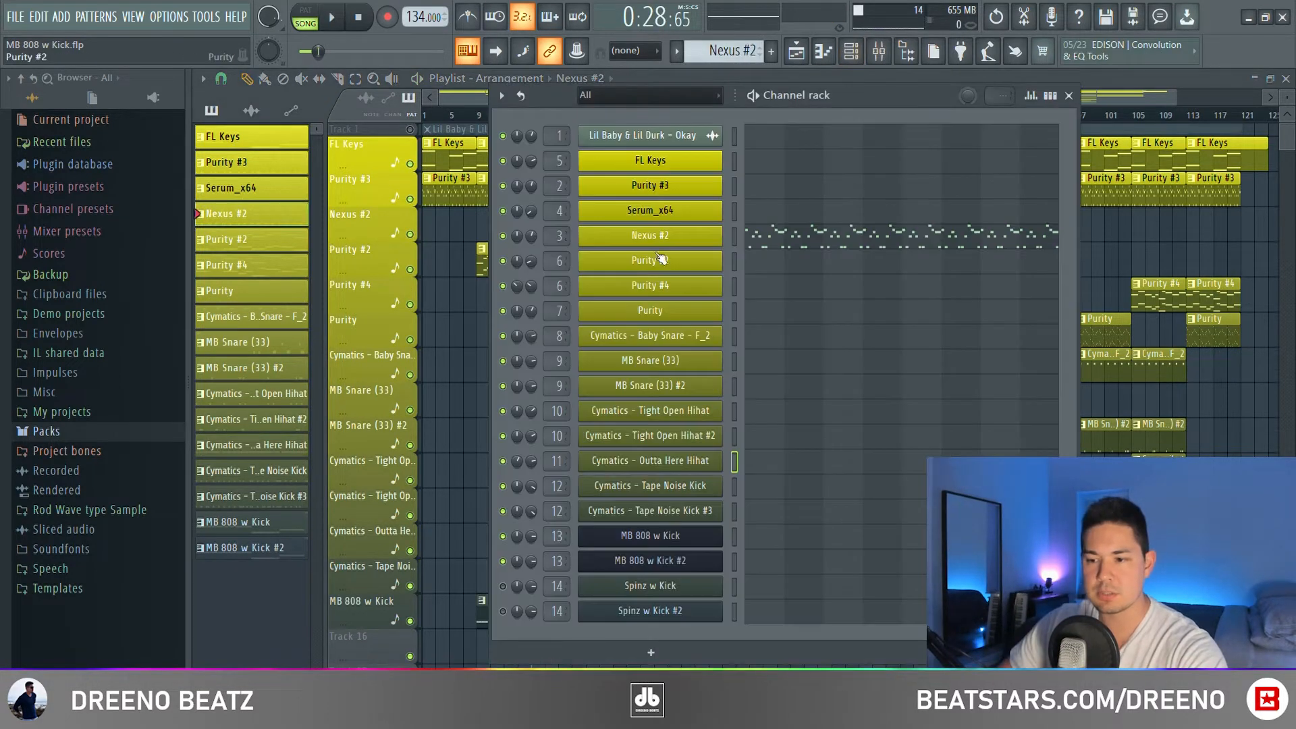
click(655, 236)
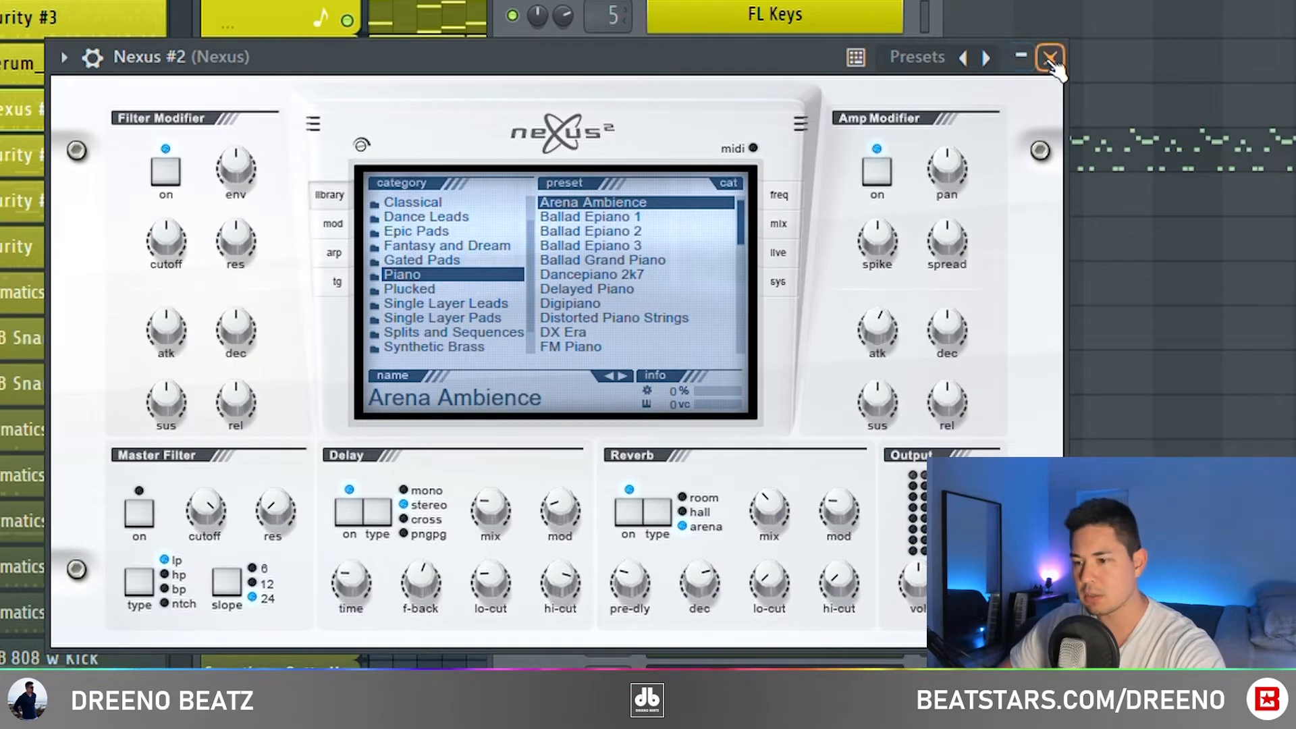
click(1051, 59)
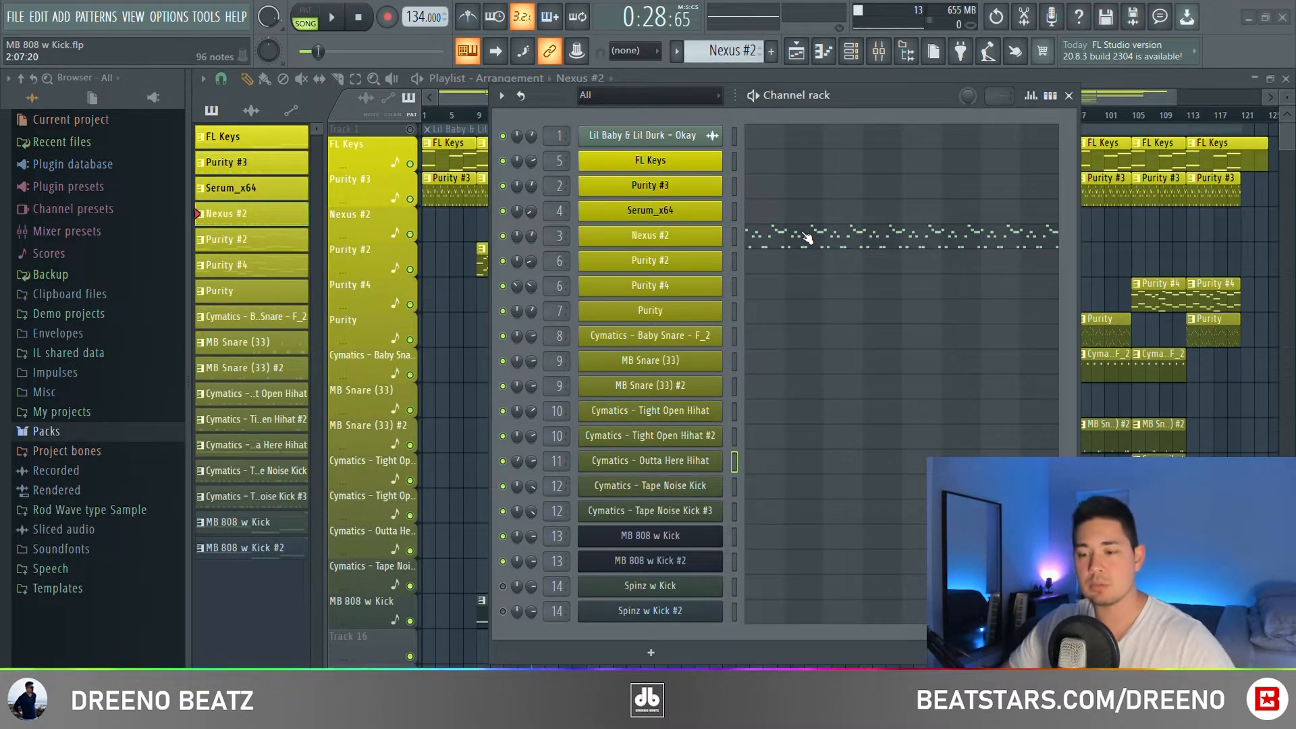
- Play the Nexus #2 melody in the piano roll and examine the RC-20 Retro Color effect on the Nexus mixer track
click(807, 236)
key(space)
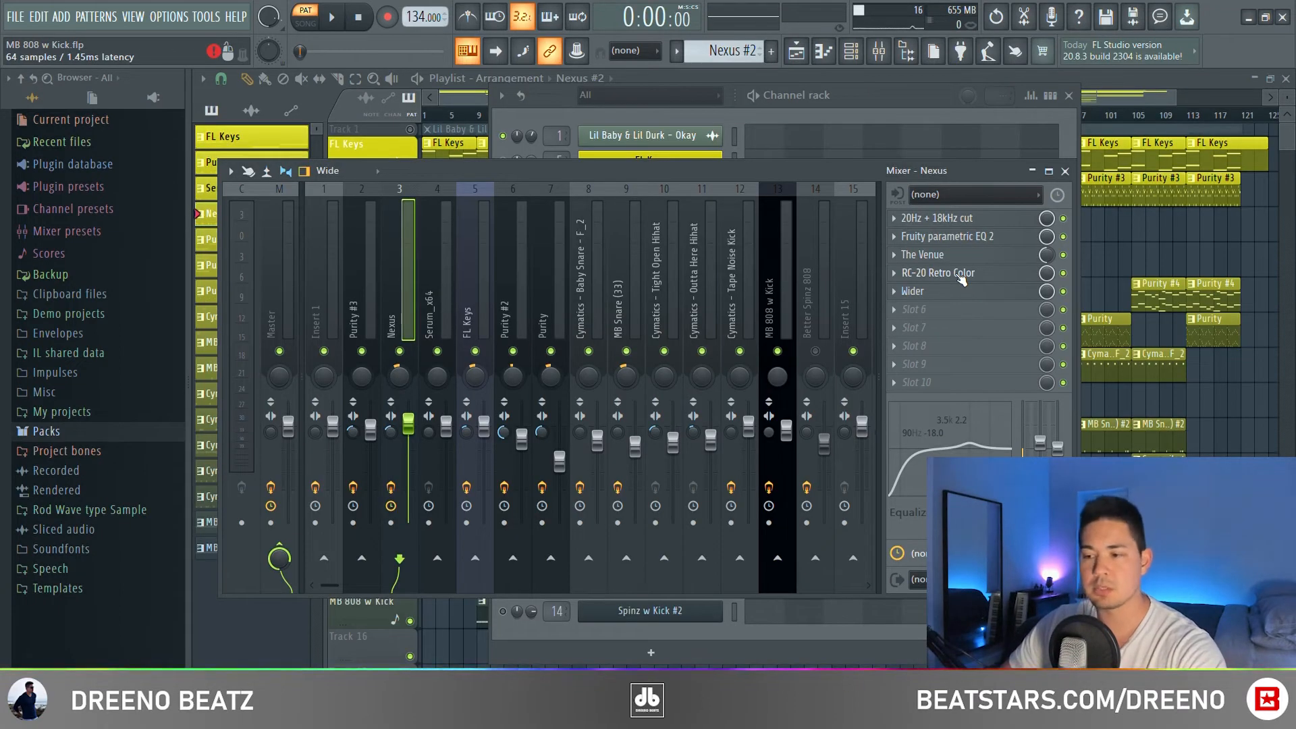
click(960, 274)
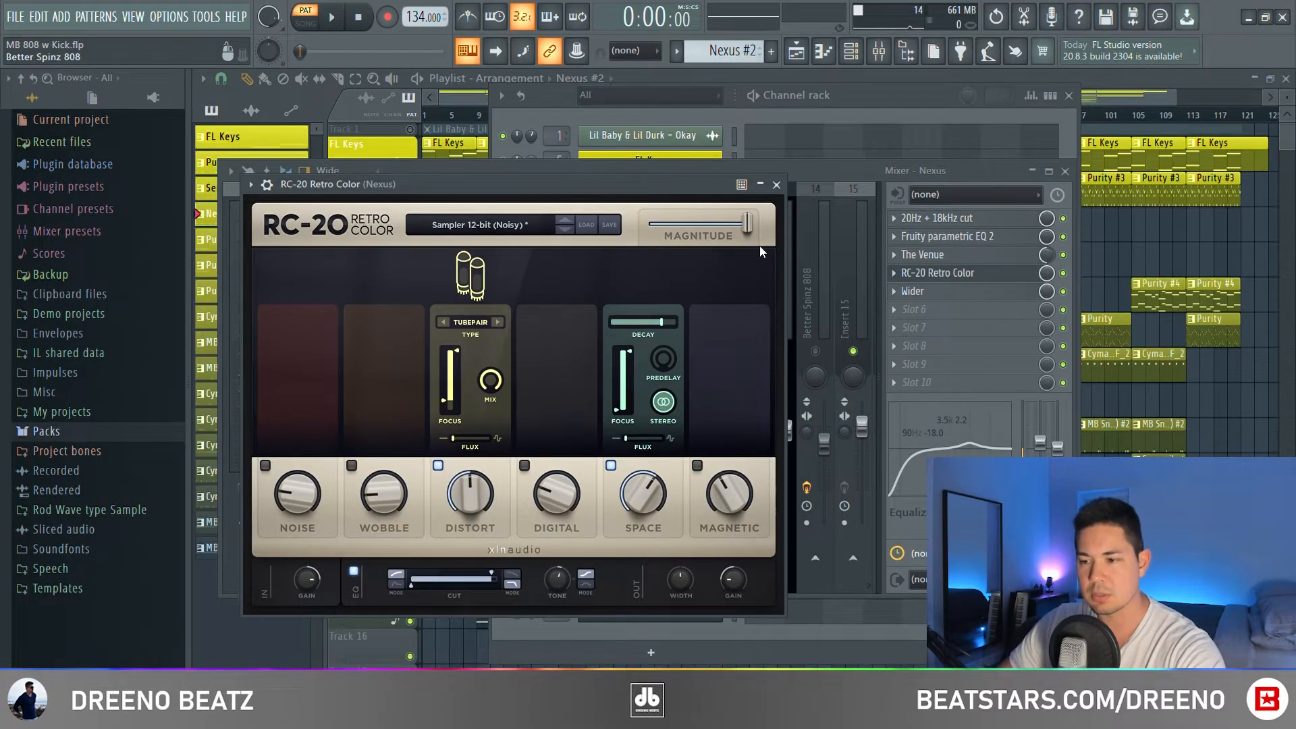
click(776, 185)
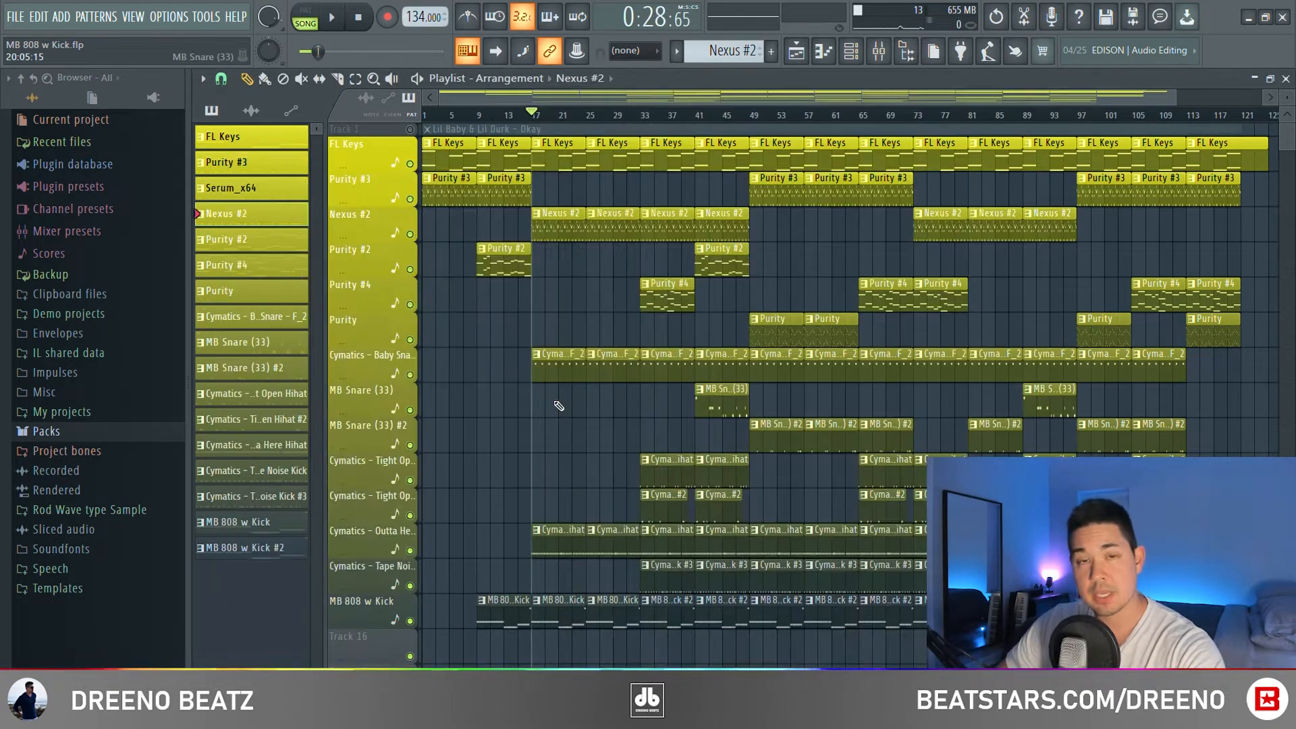
- Review the Cymatics Baby Snare pattern and play the Outta Here Hihat pattern in the piano roll
click(851, 52)
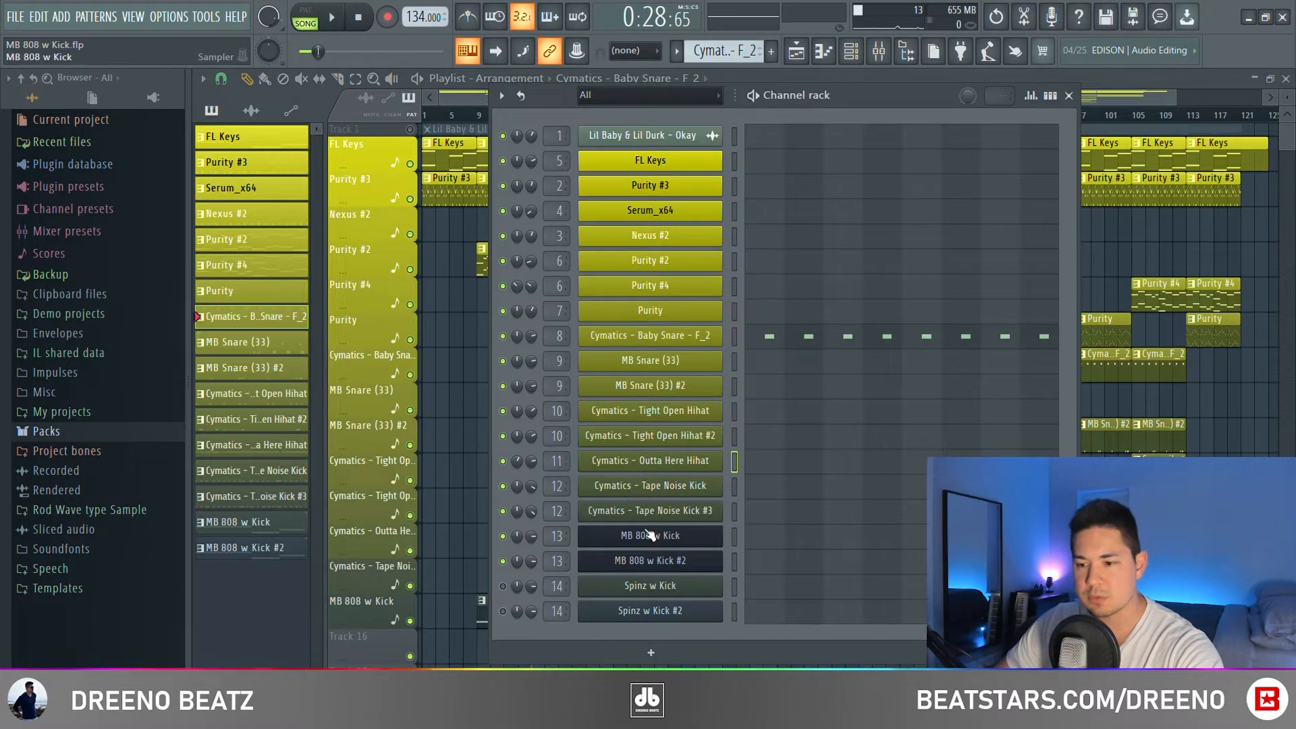
click(650, 336)
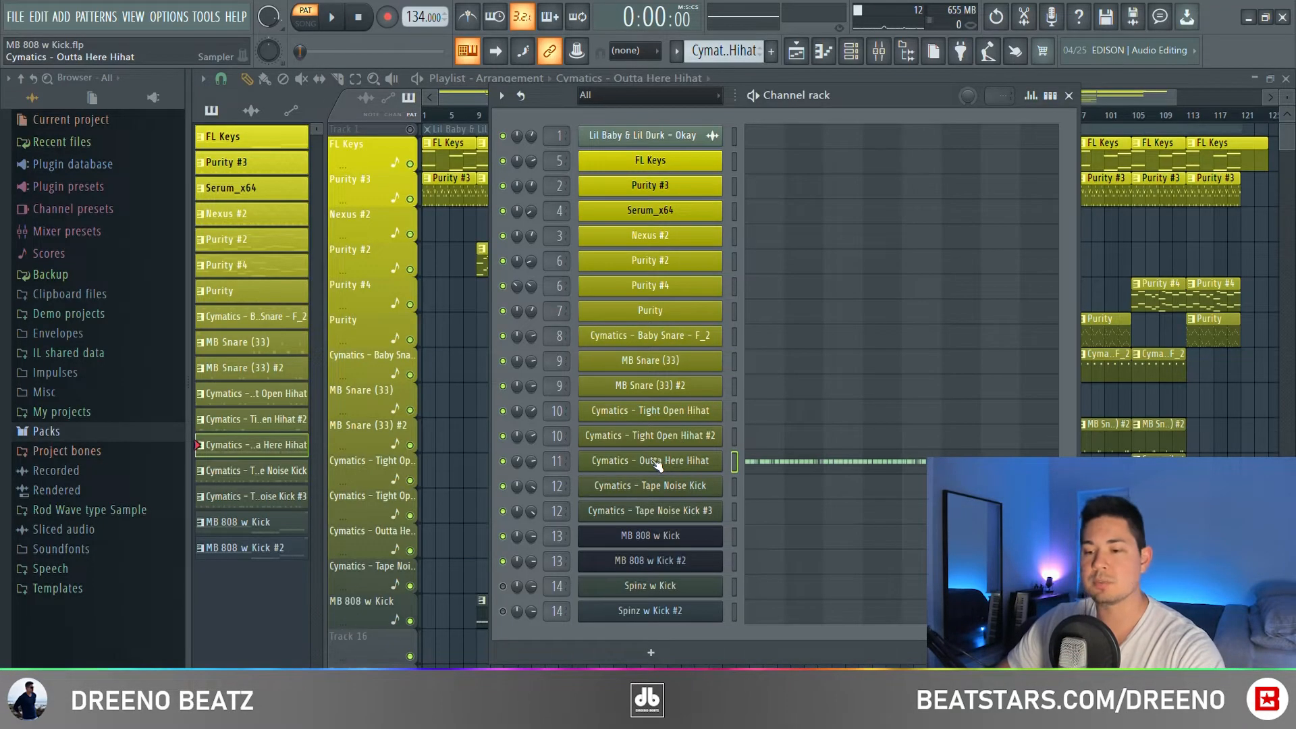
click(632, 466)
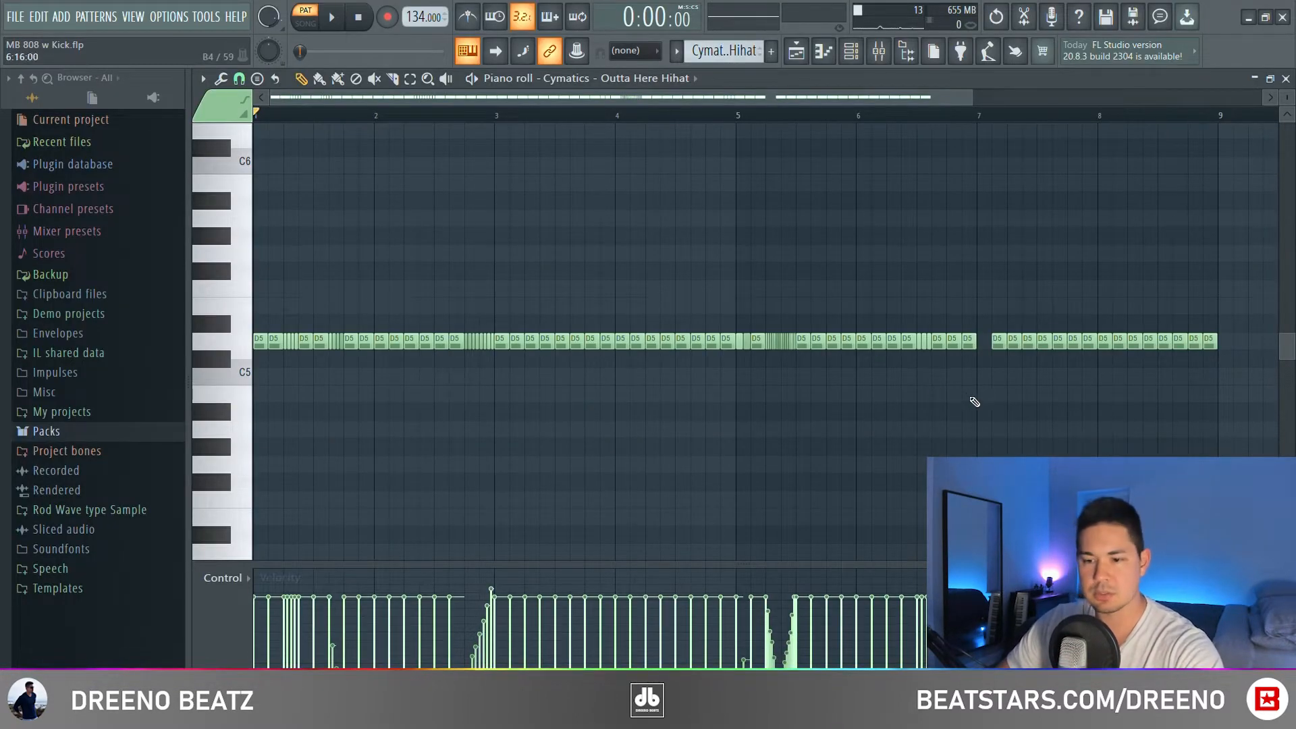
key(space)
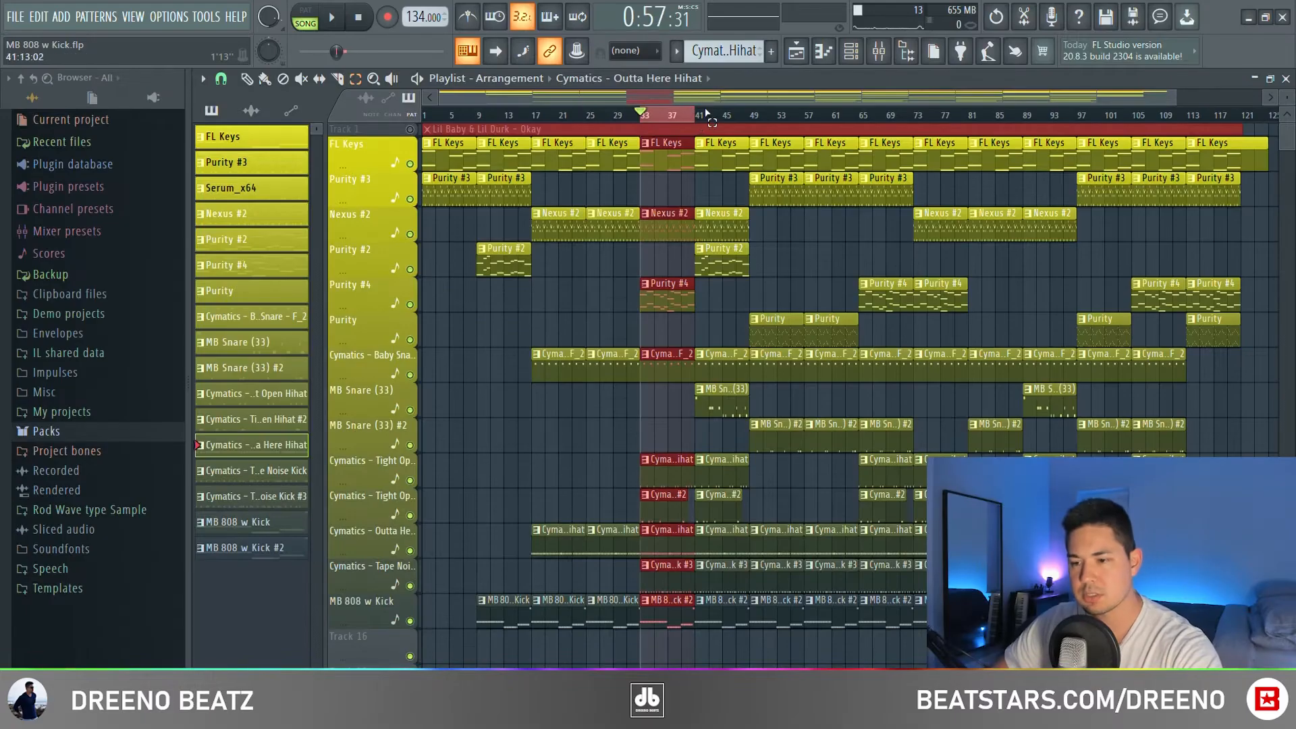
- Play bars 33 to 41 of the arrangement, and open Purity #4 to play its notes in the piano roll
key(space)
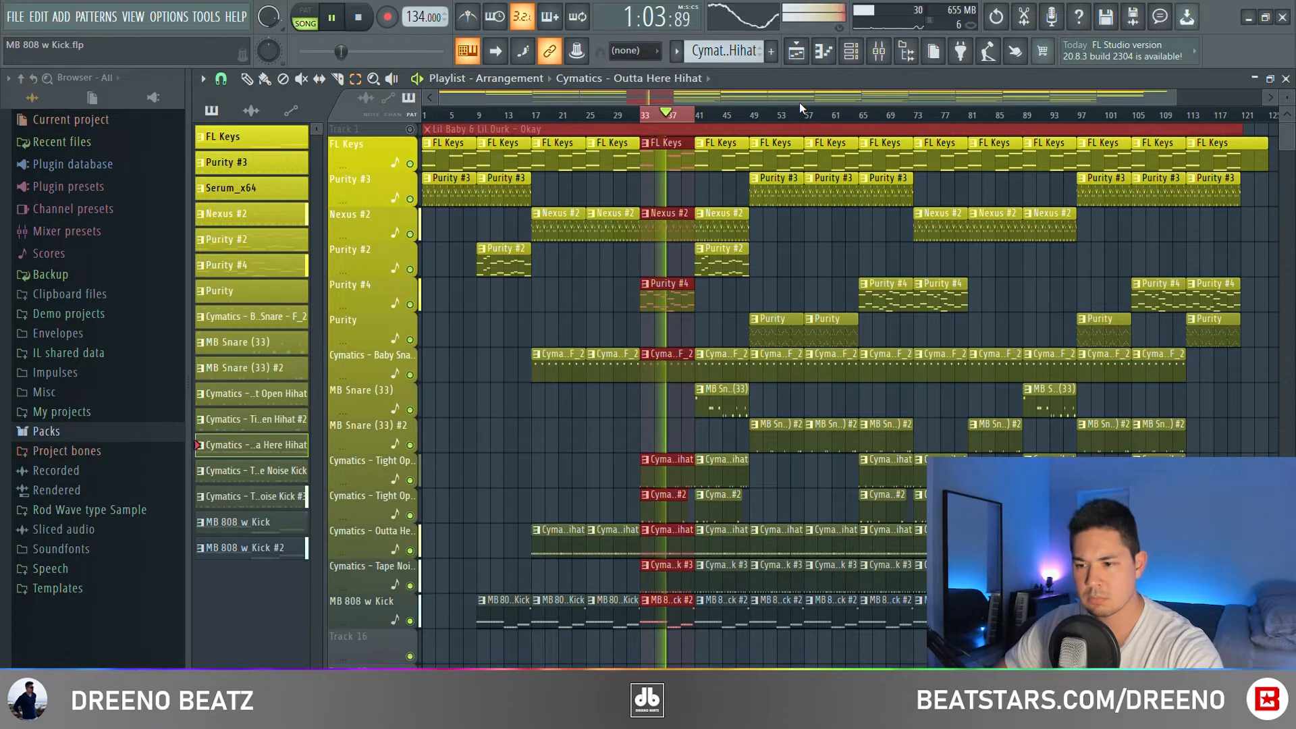
key(space)
click(860, 53)
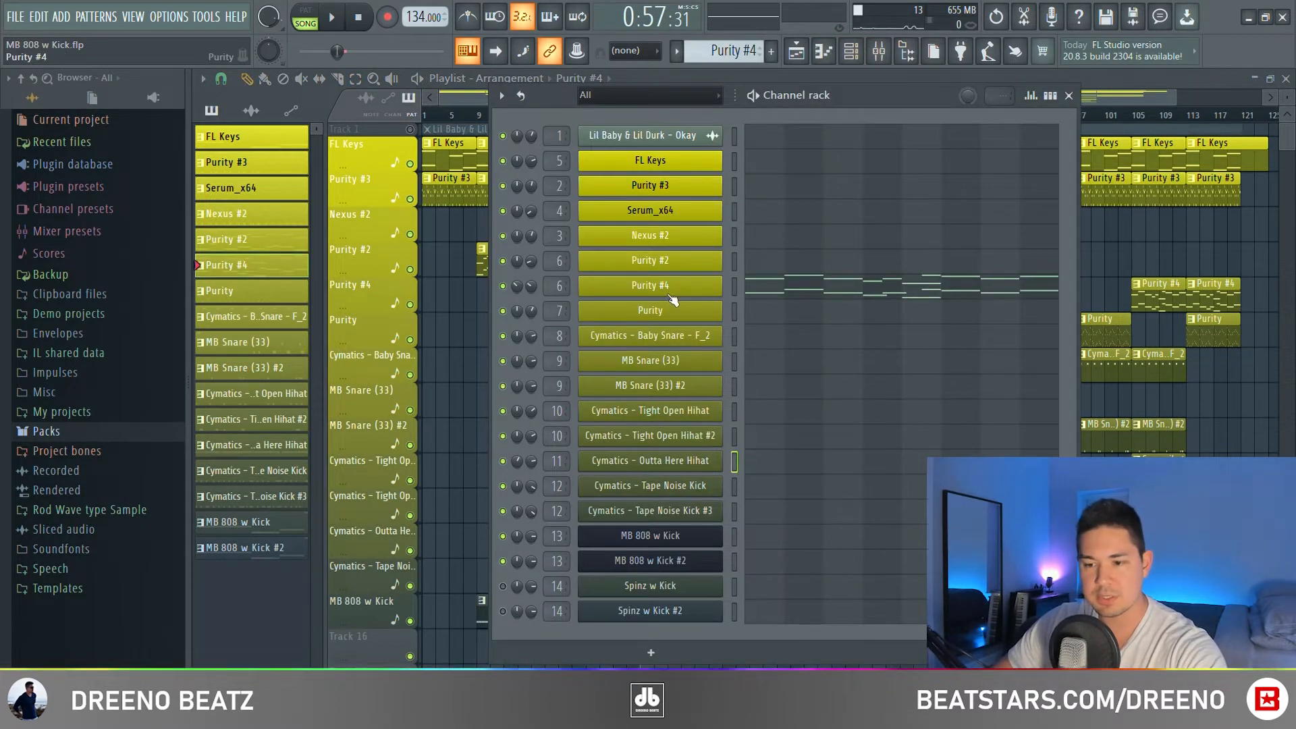
click(670, 295)
click(846, 294)
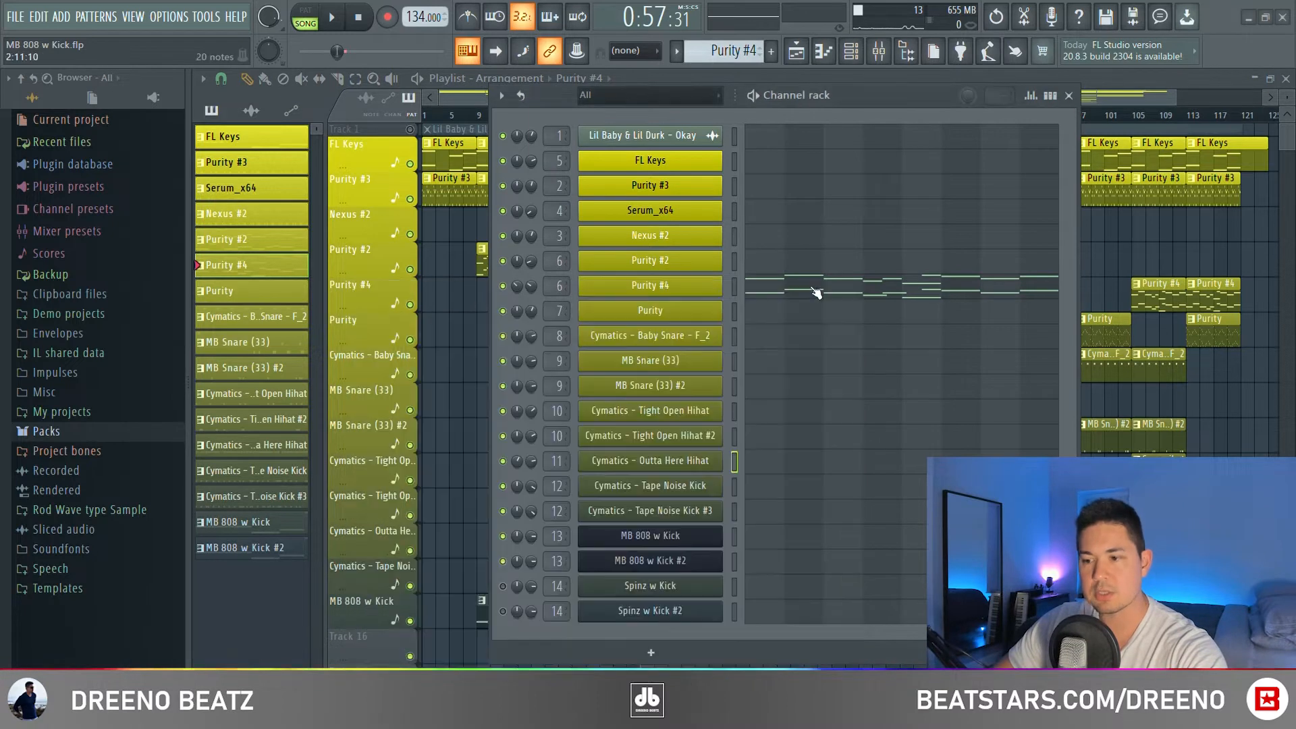
click(814, 291)
key(space)
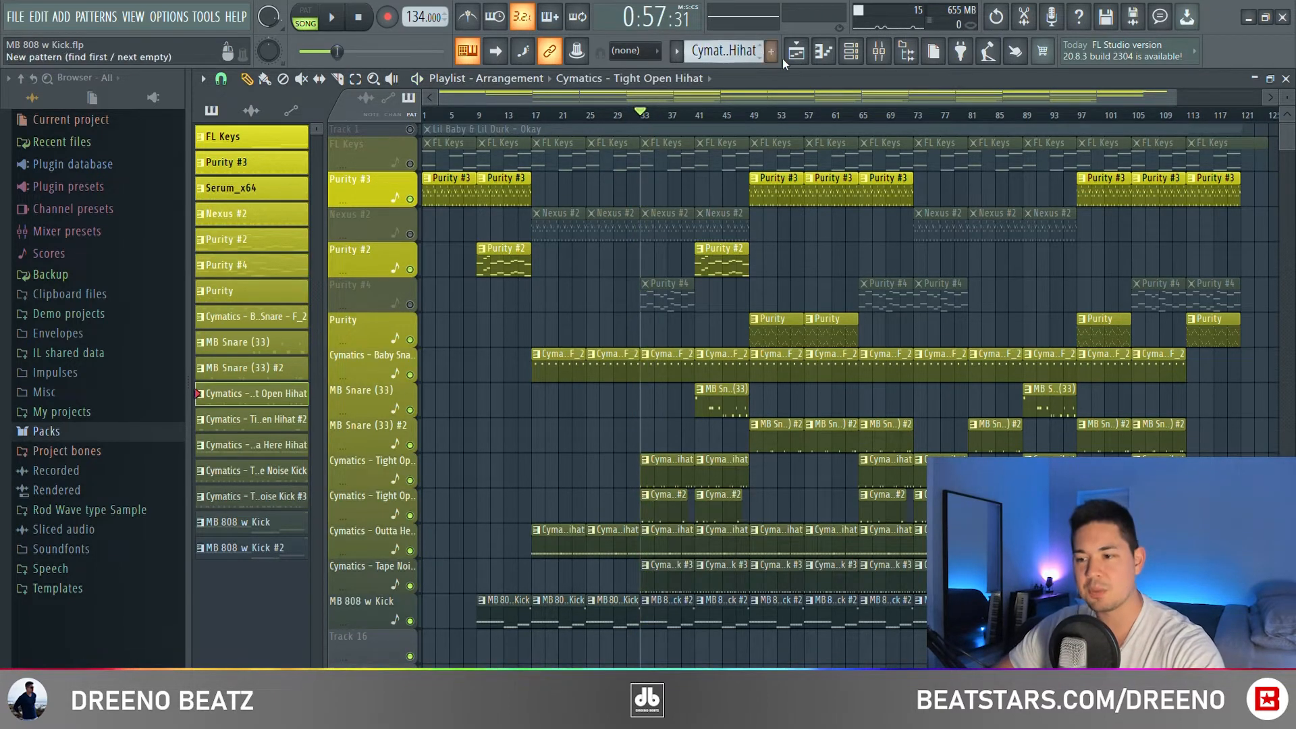
- Review the Tight Open Hihat channels, examining the reversed sample and volume envelope settings of Tight Open Hihat #2
click(851, 51)
click(665, 413)
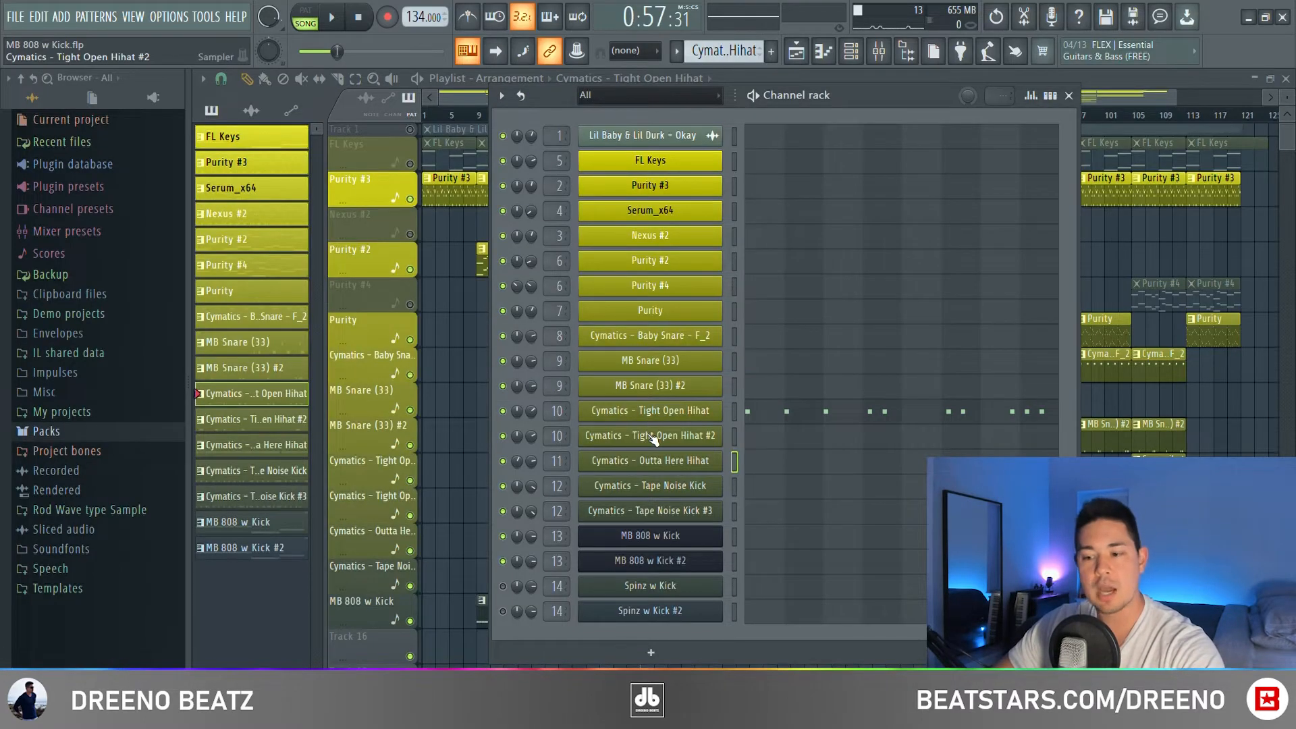
click(652, 437)
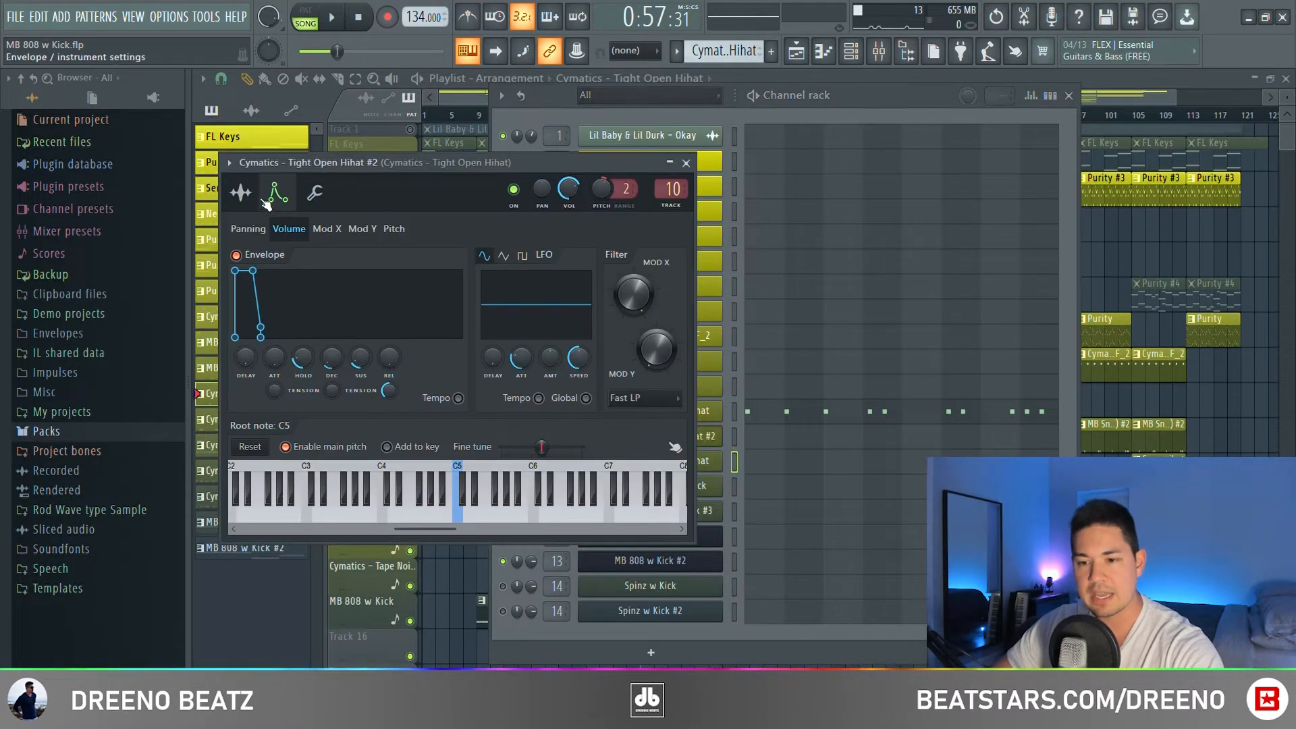
click(241, 193)
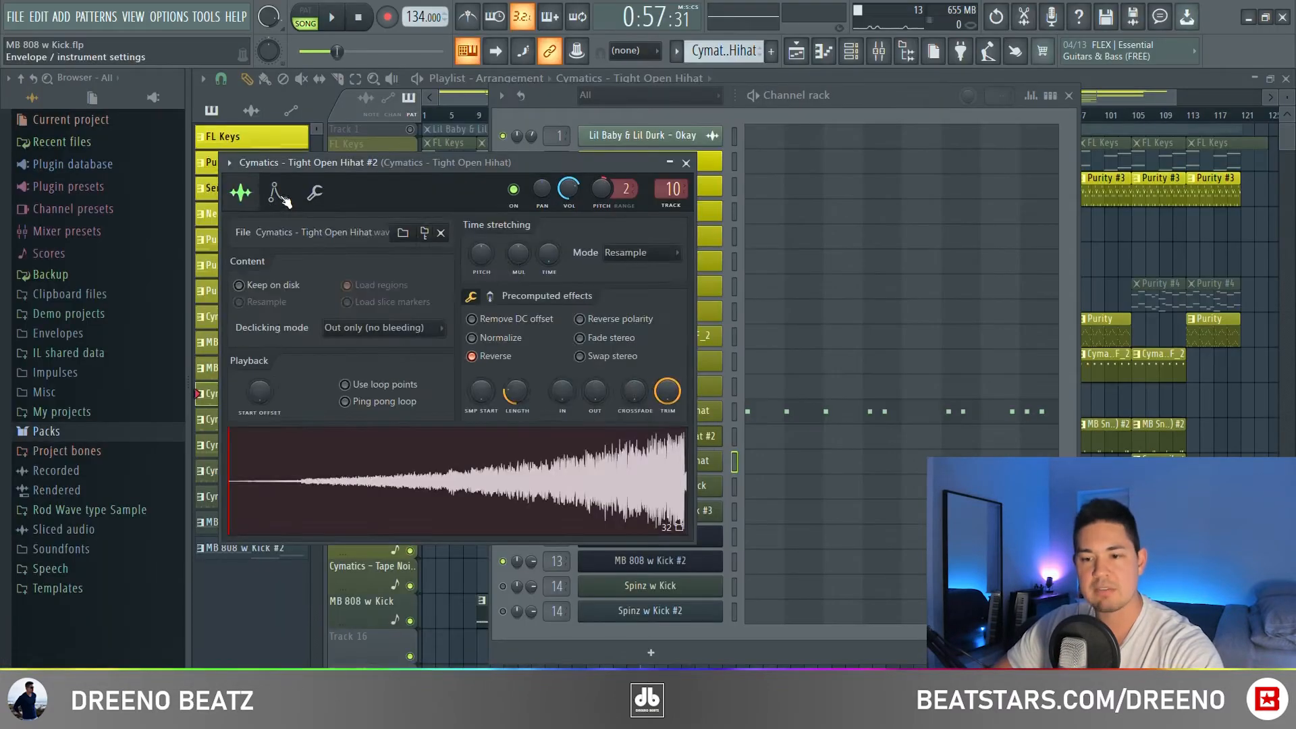
click(277, 193)
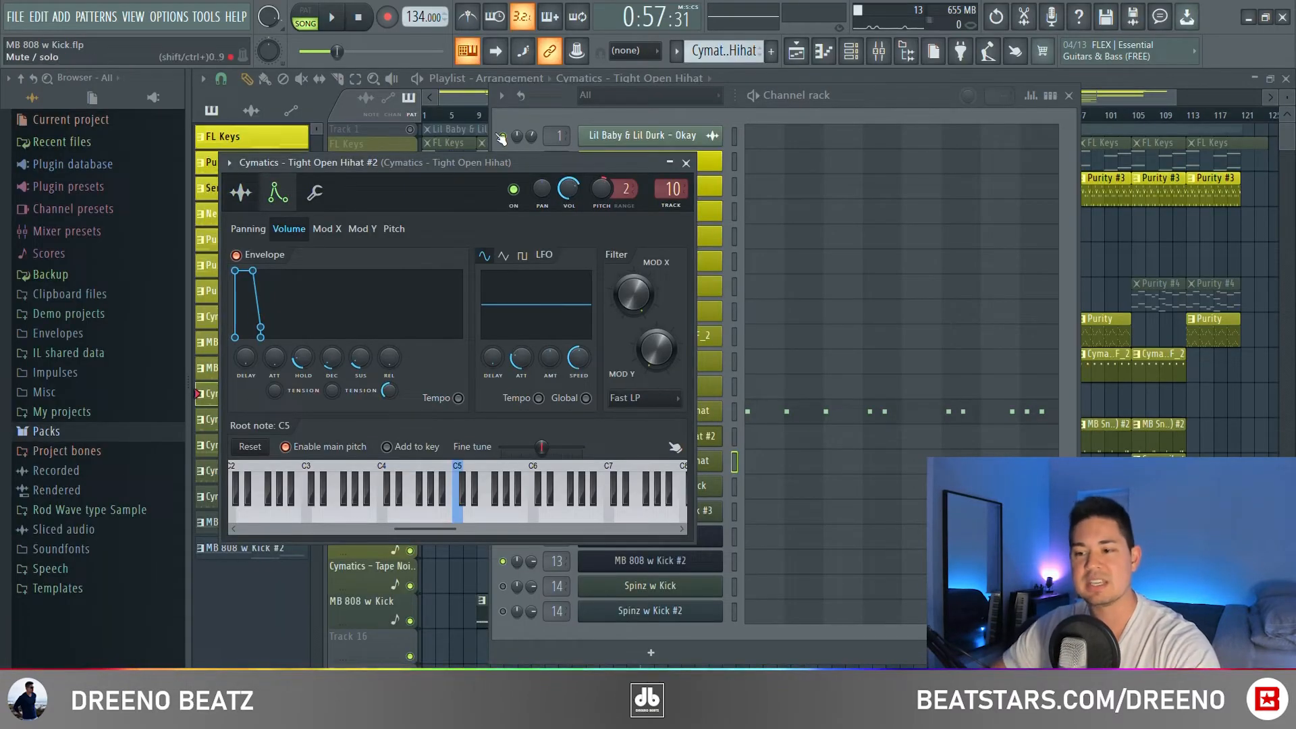
click(685, 164)
- Show the Tight Open Hihat notes in the piano roll and play the pattern
click(776, 418)
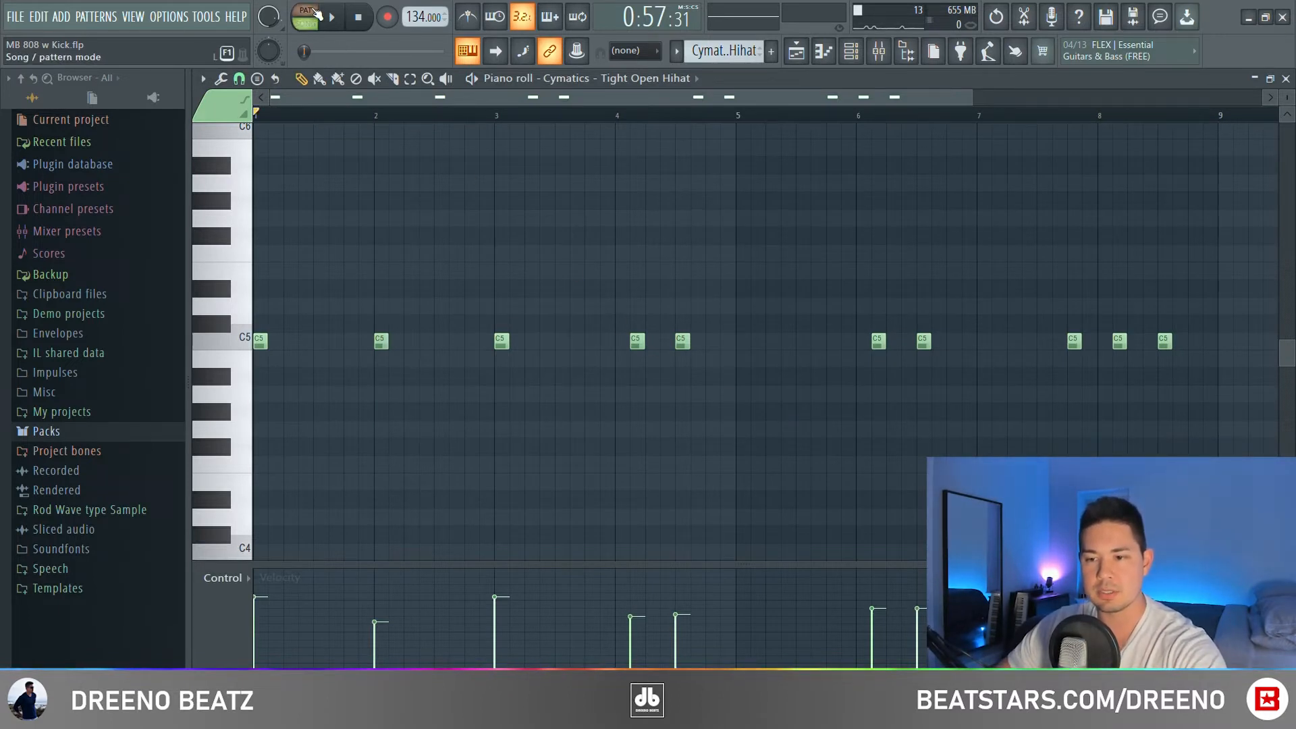
key(space)
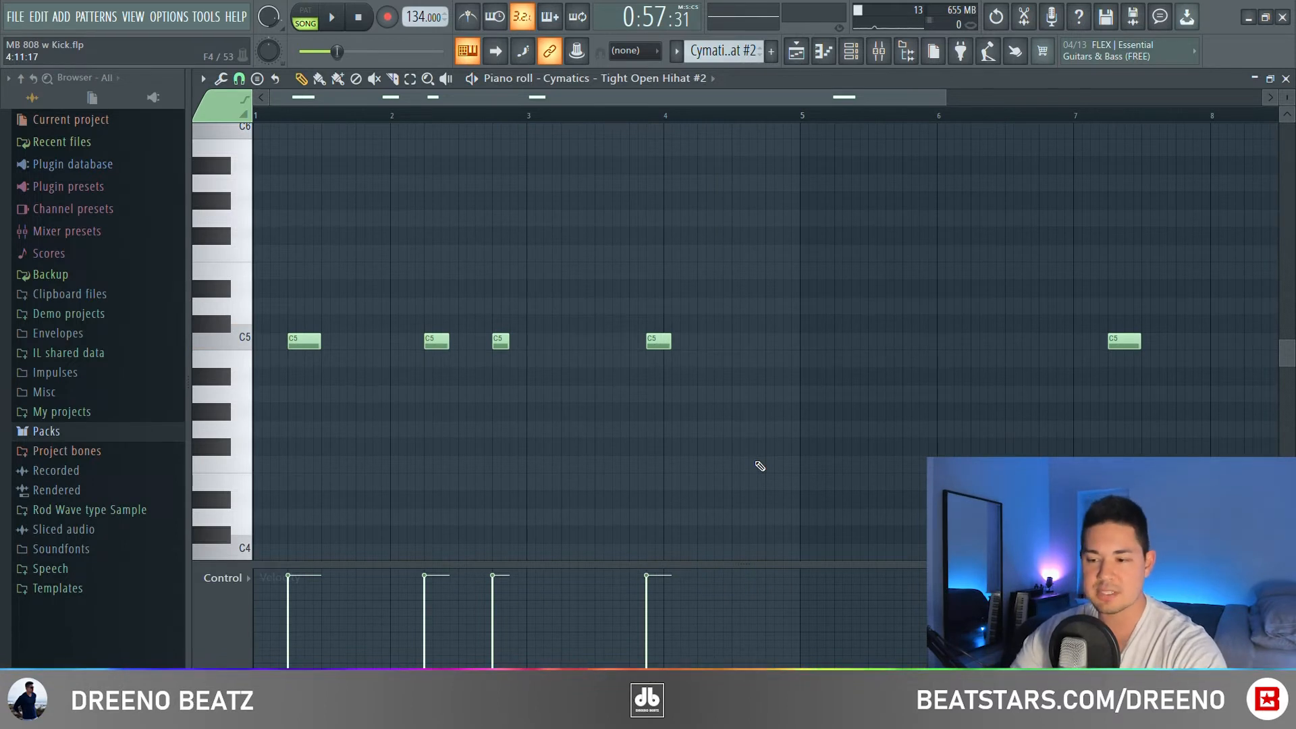
- Play the Tight Open Hihat #2 pattern, and open Tape Noise Kick #3 in the piano roll to play its notes
key(space)
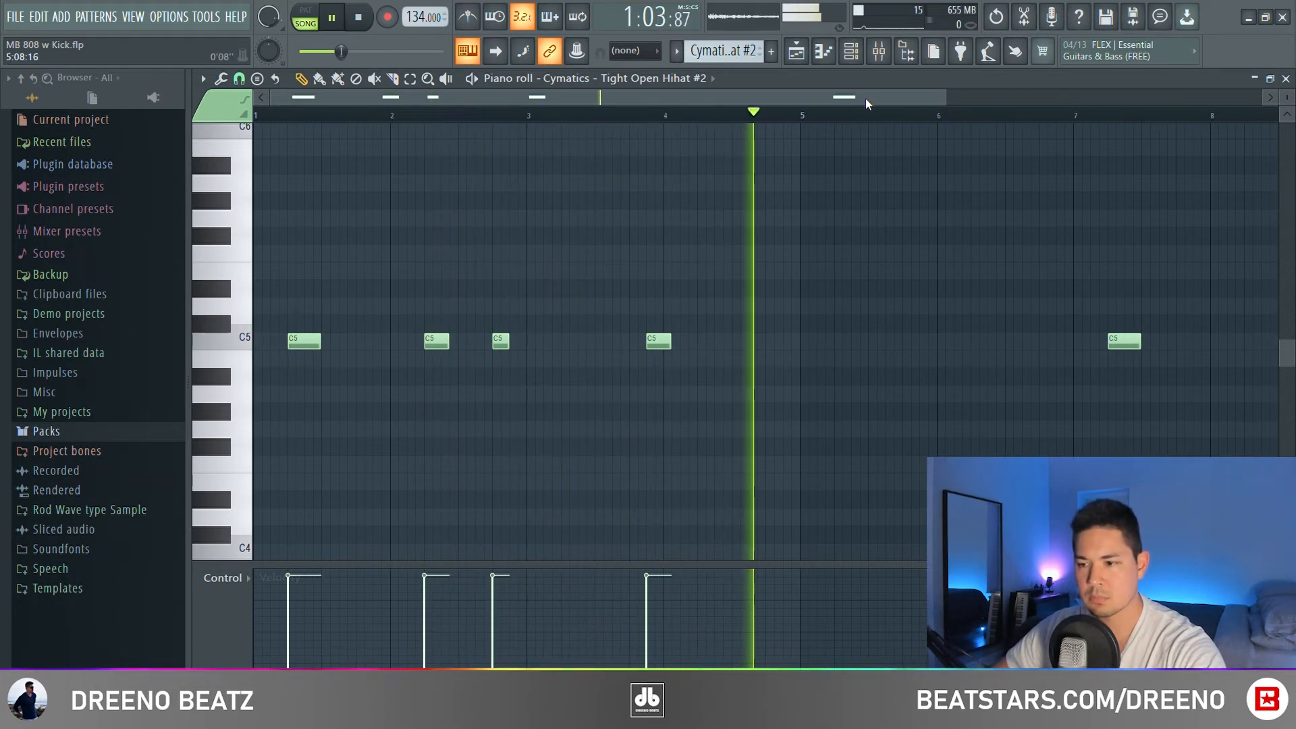
key(space)
key(F5)
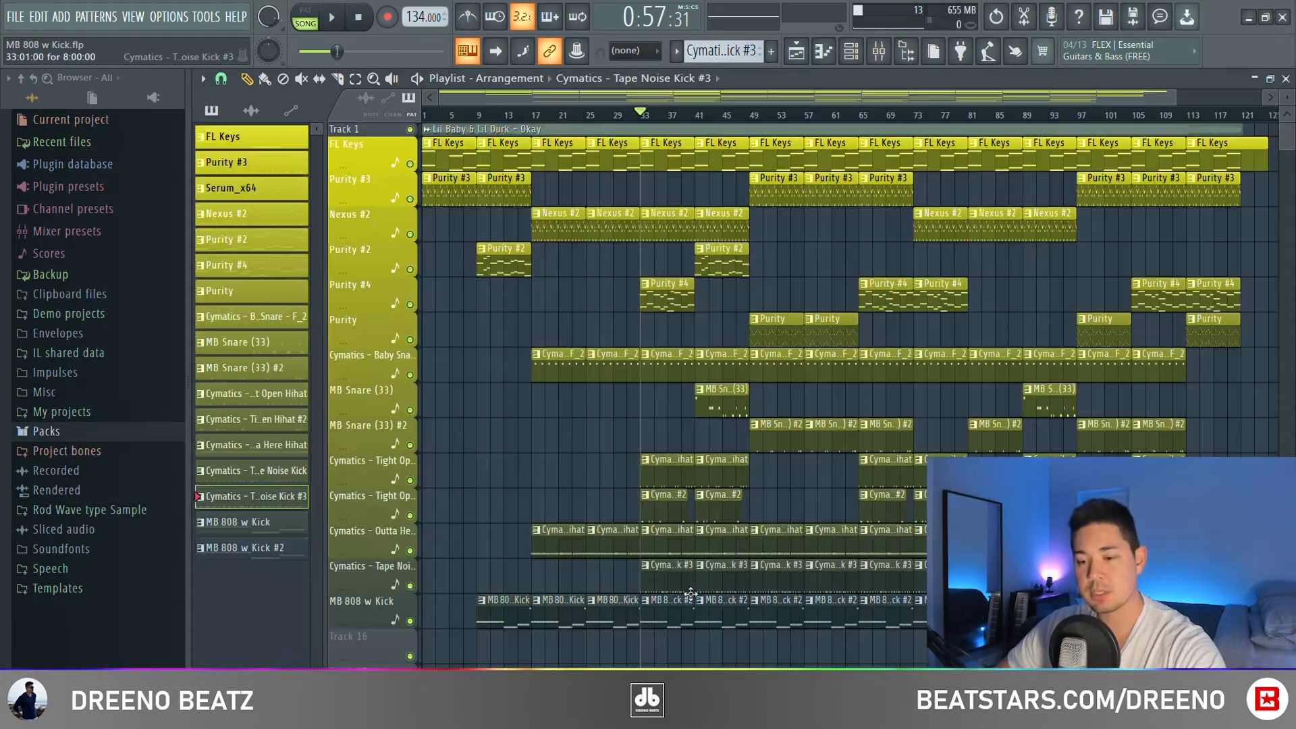
click(860, 58)
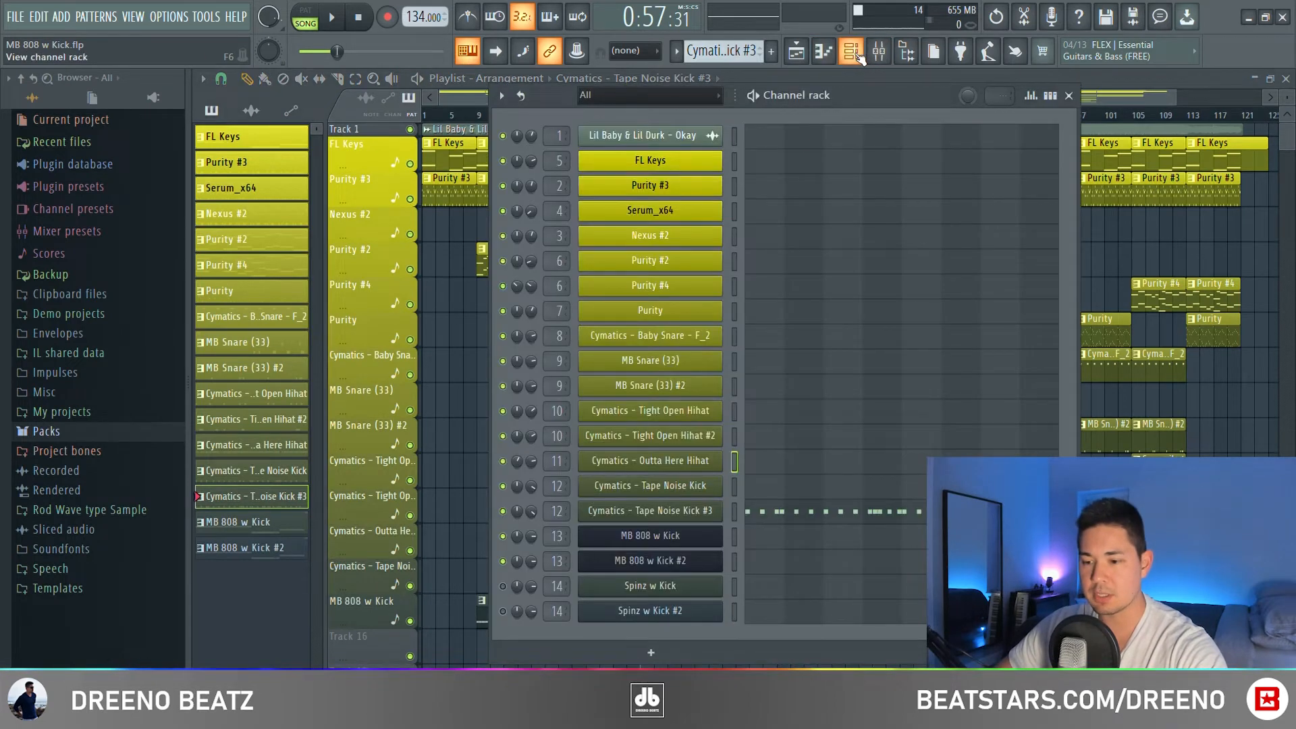
click(652, 512)
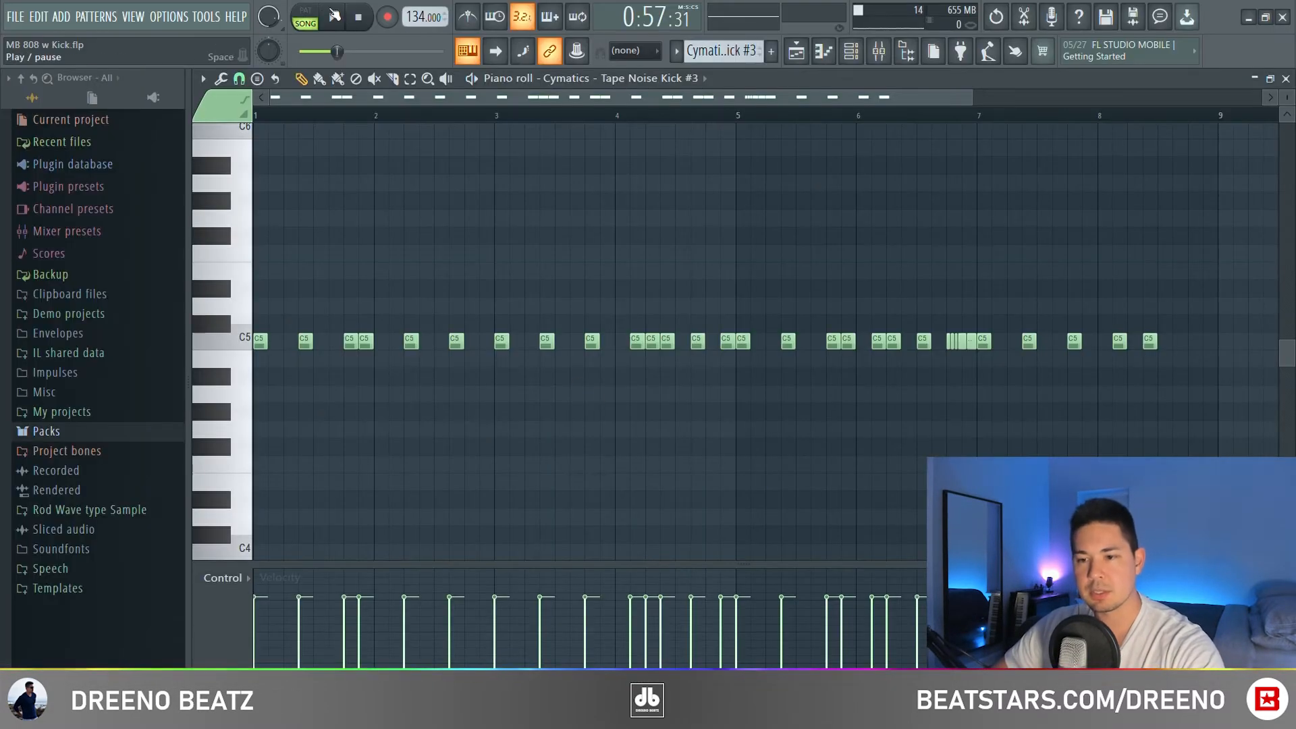
key(space)
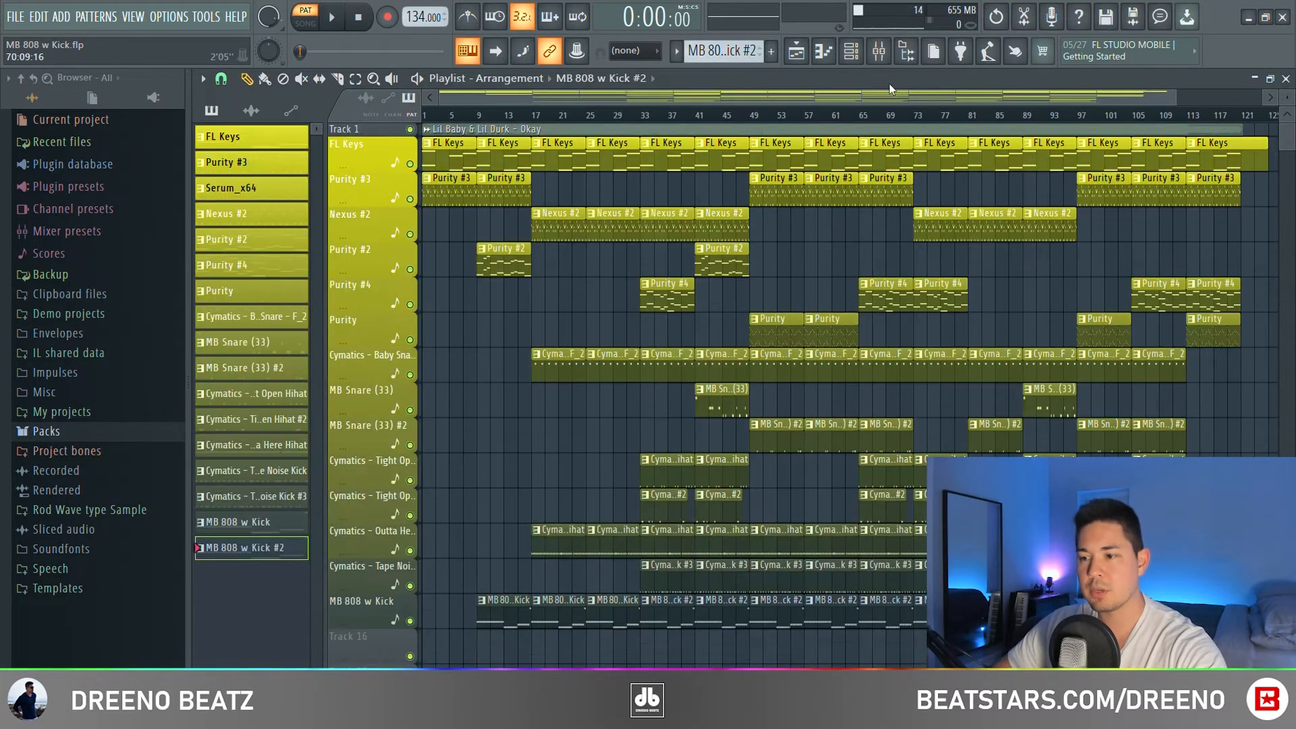
- Open MB 808 w Kick #2 in the piano roll to play its notes, and play the drum and 808 tracks from about bar 31
click(858, 54)
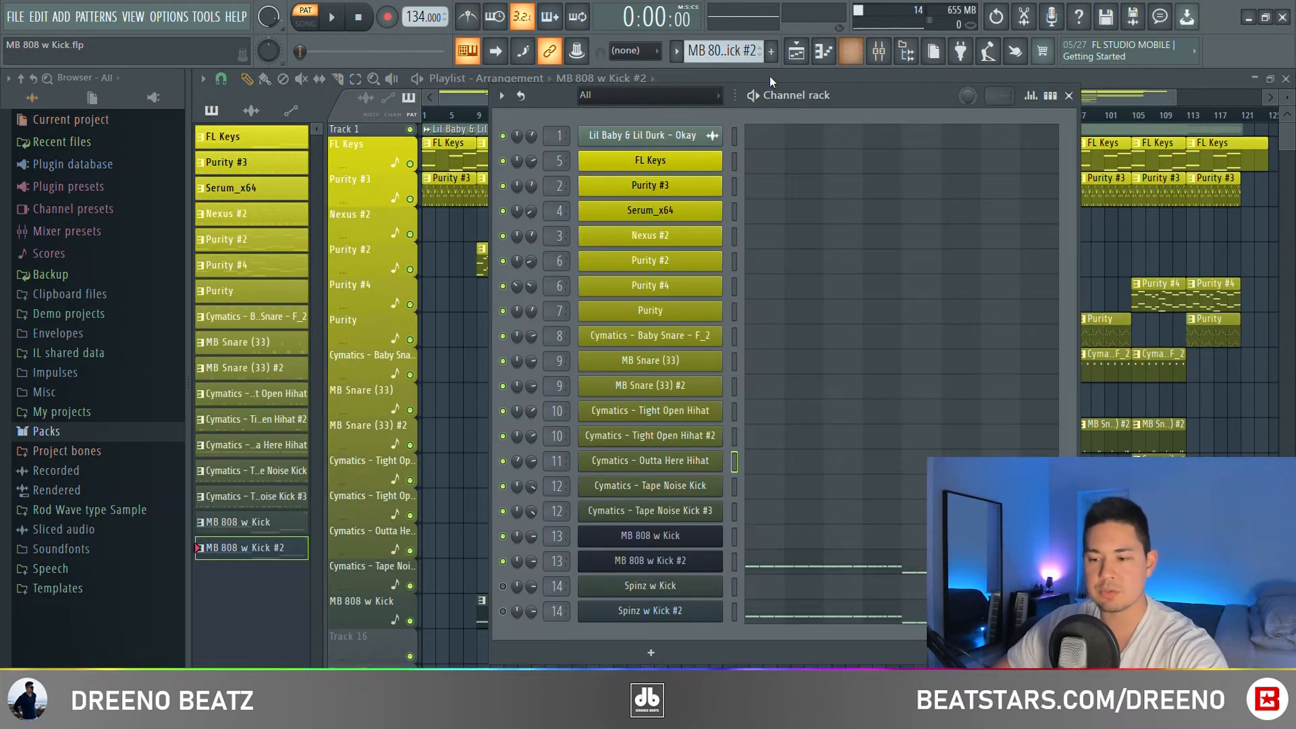
click(789, 568)
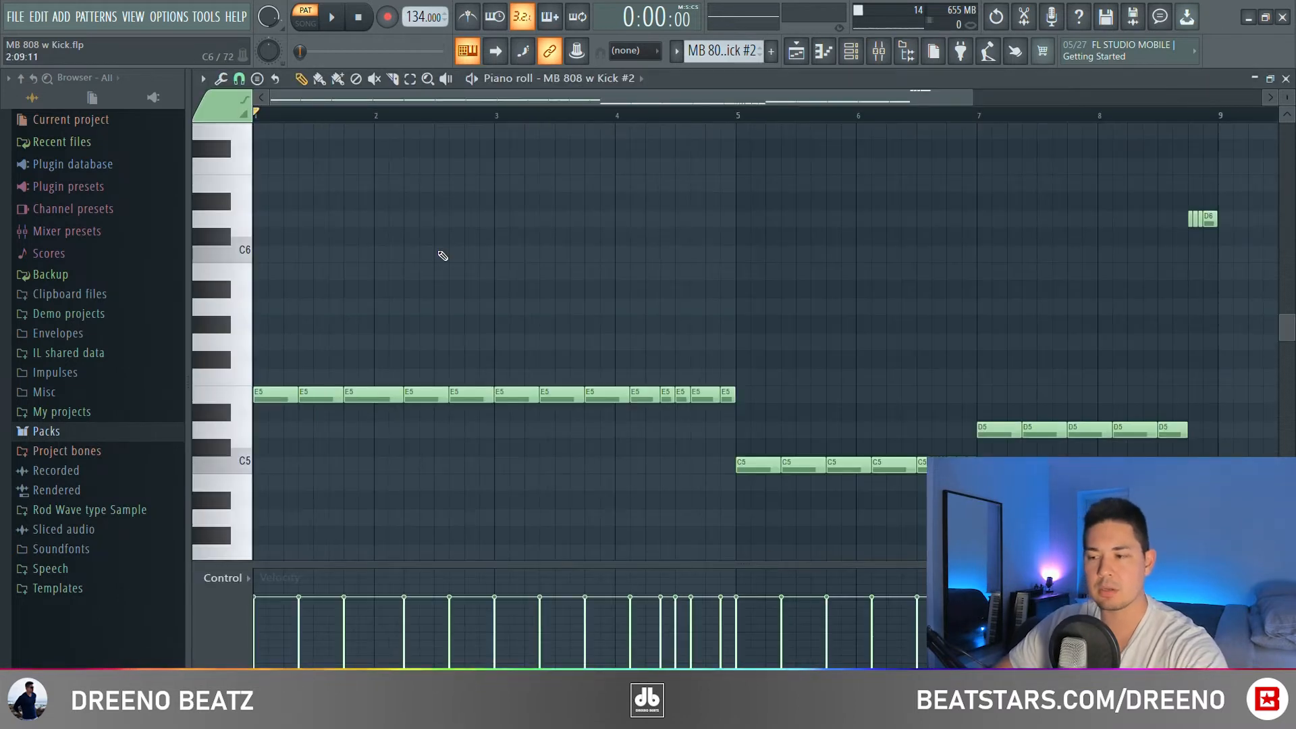
key(space)
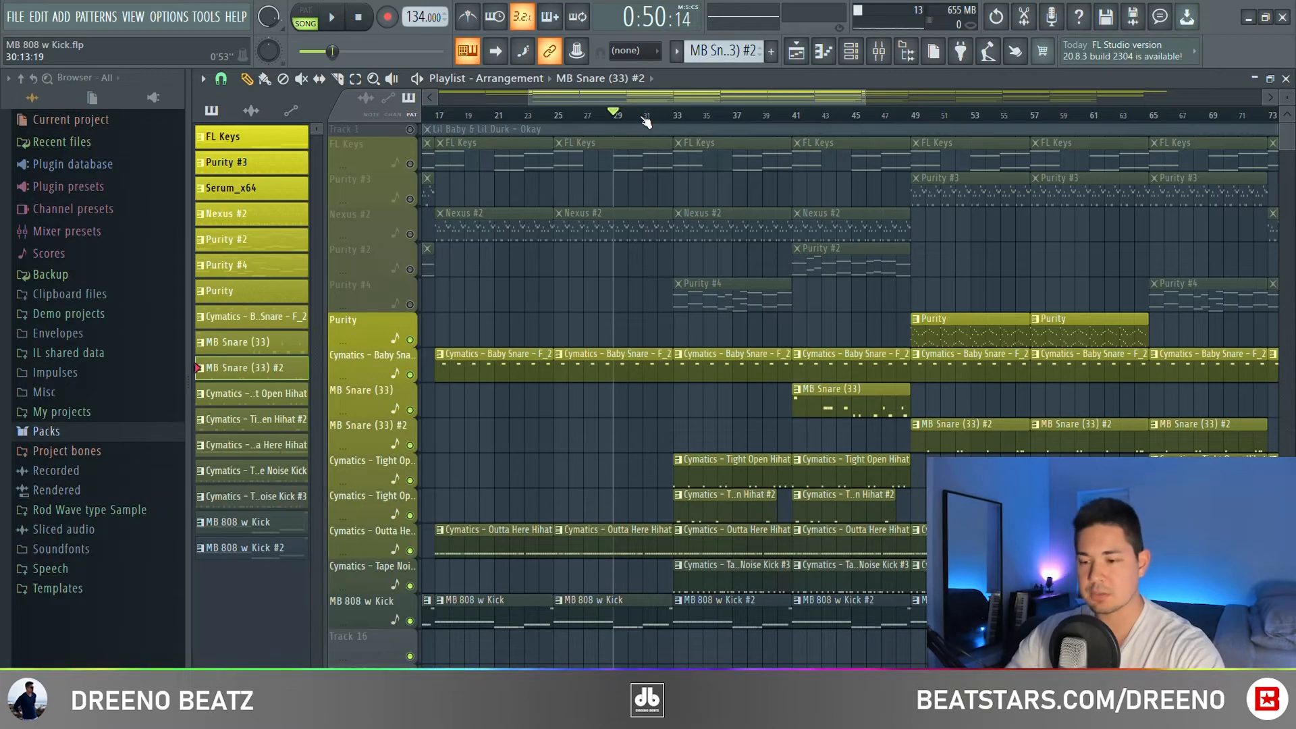
click(643, 116)
key(space)
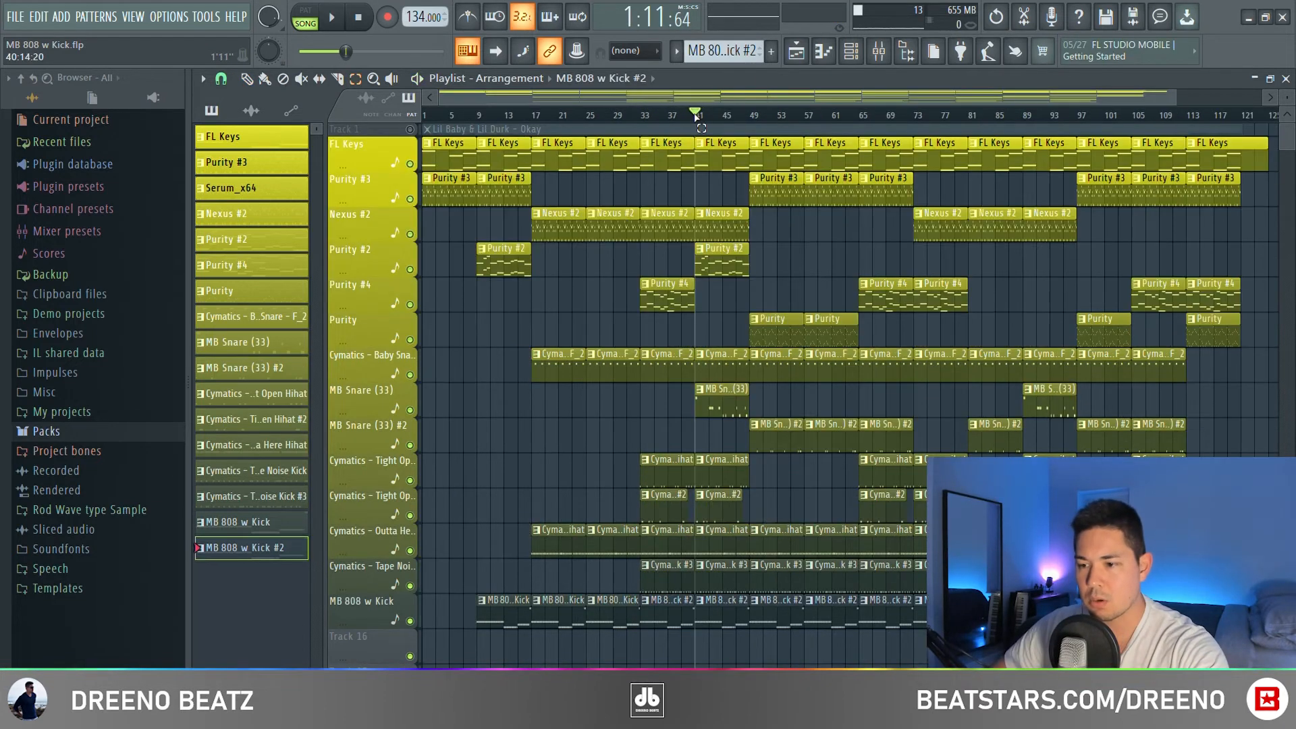
- Select bars 41 to 49 of the arrangement and play them, and select the earlier Purity #2 clip at bar 9 for comparison
drag(694, 116, 741, 116)
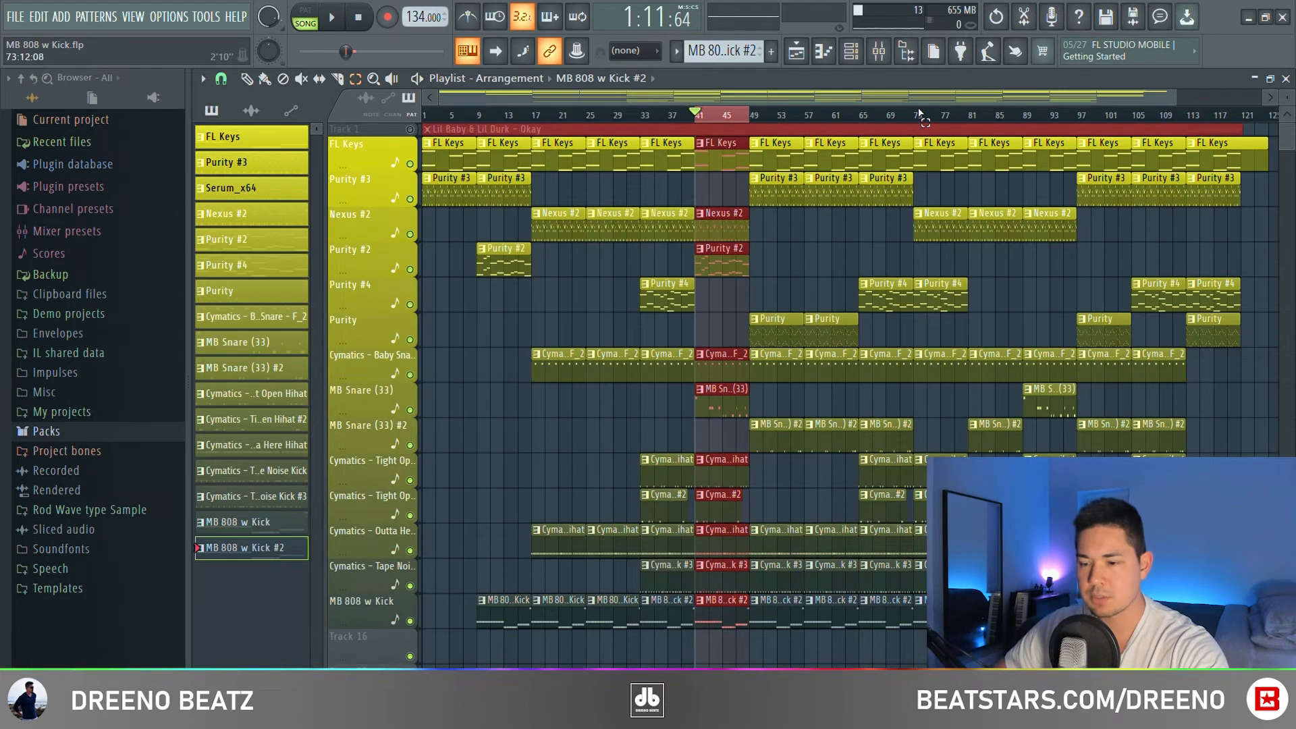
key(space)
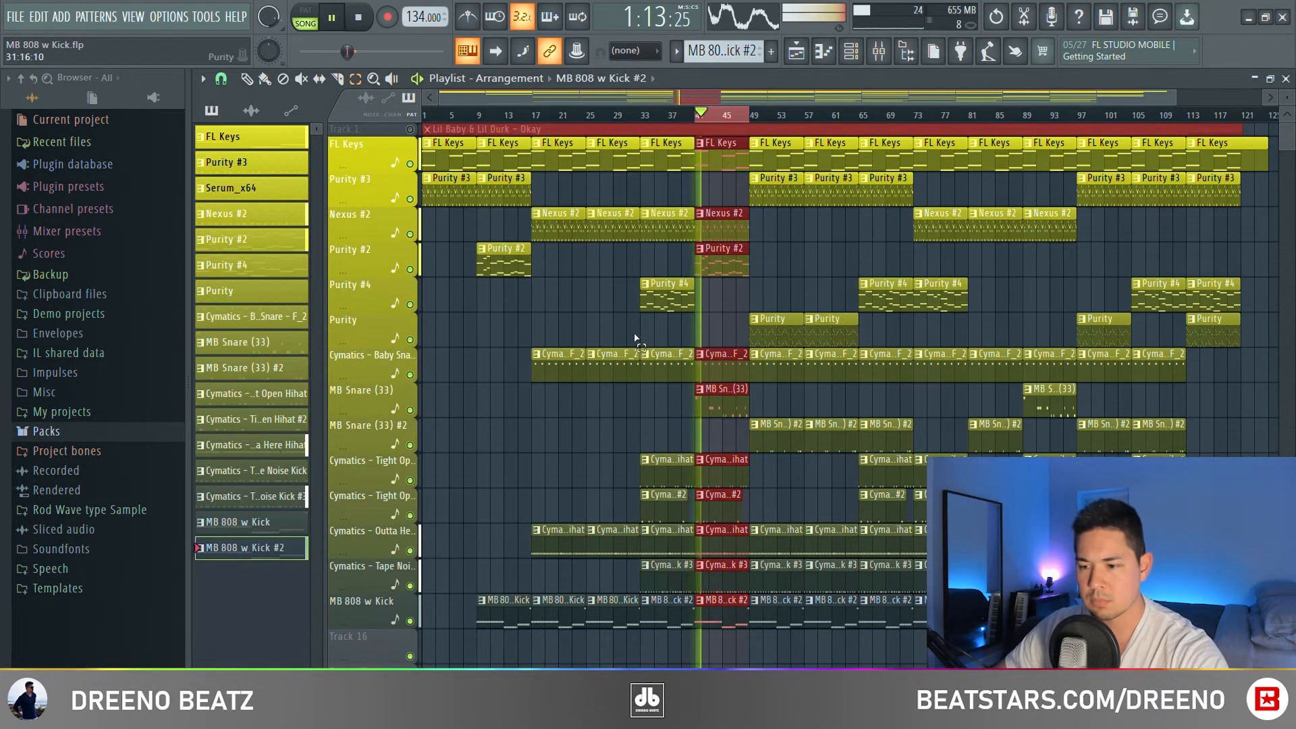
scroll(669, 409, up, 4)
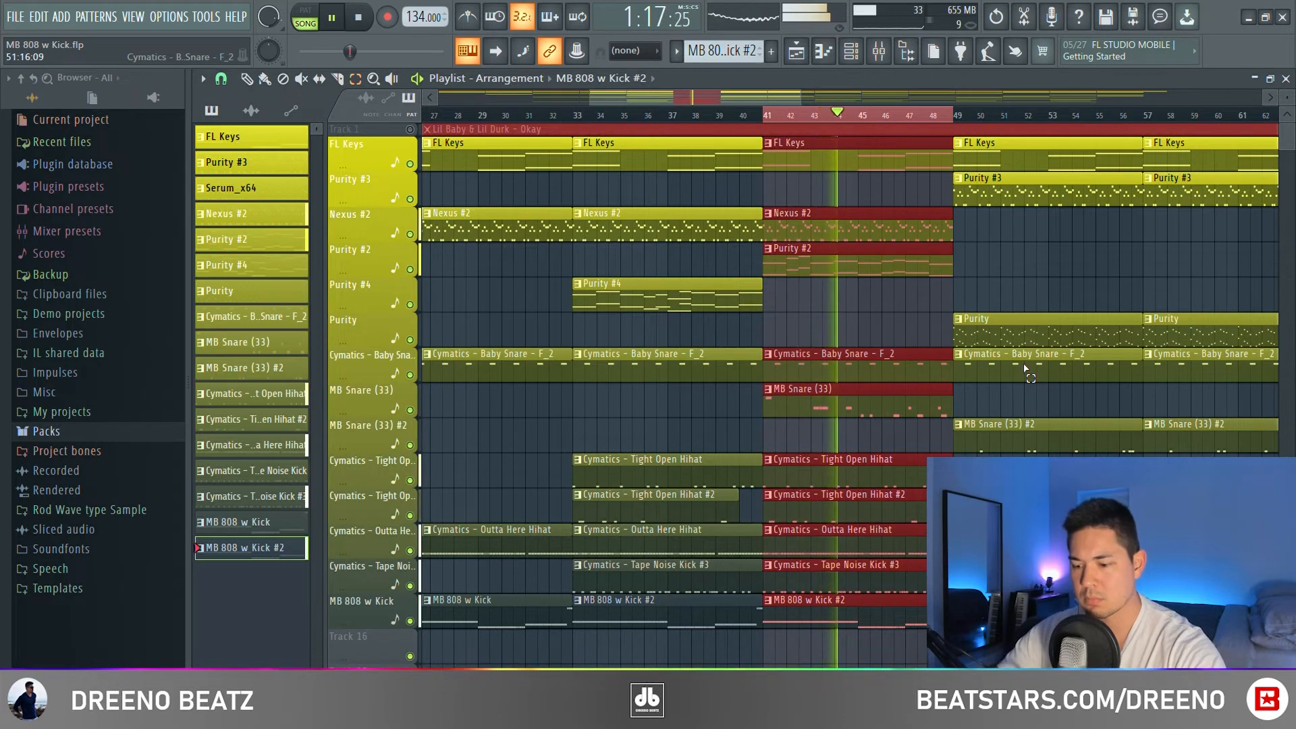
key(space)
scroll(746, 266, down, 4)
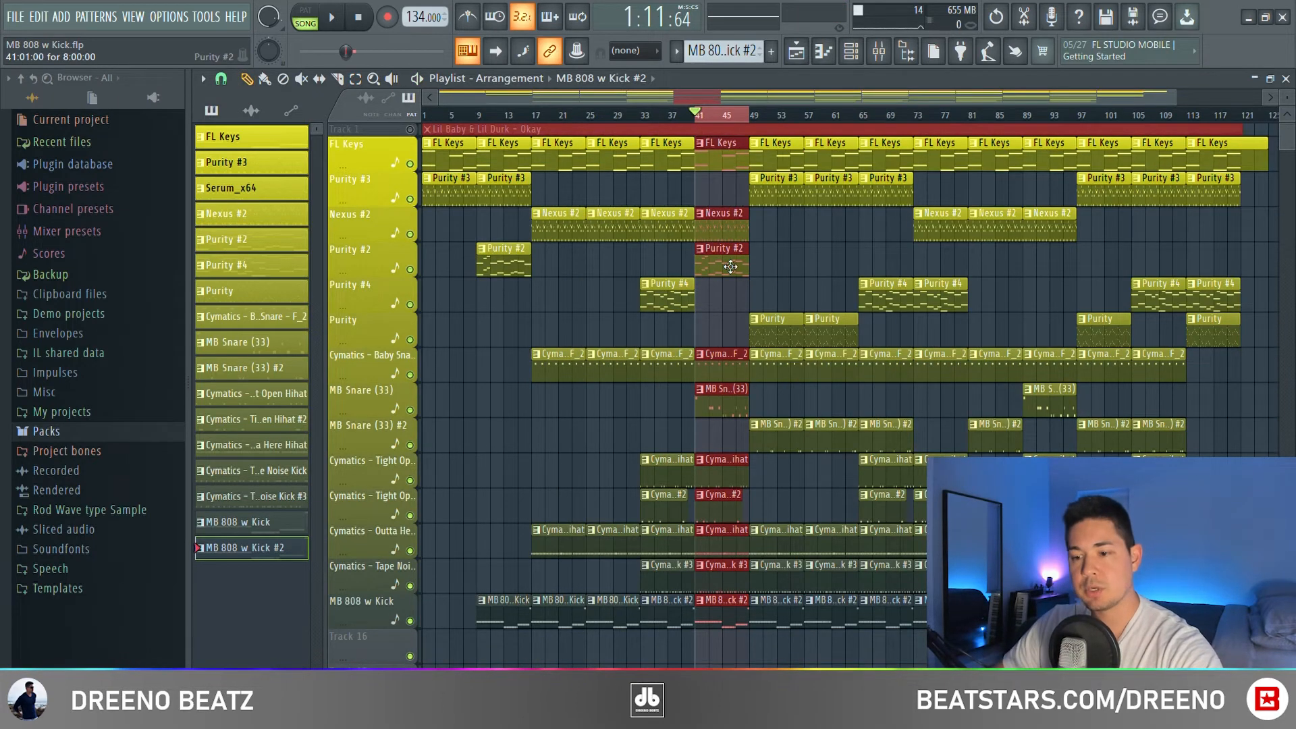
ctrl+click(510, 268)
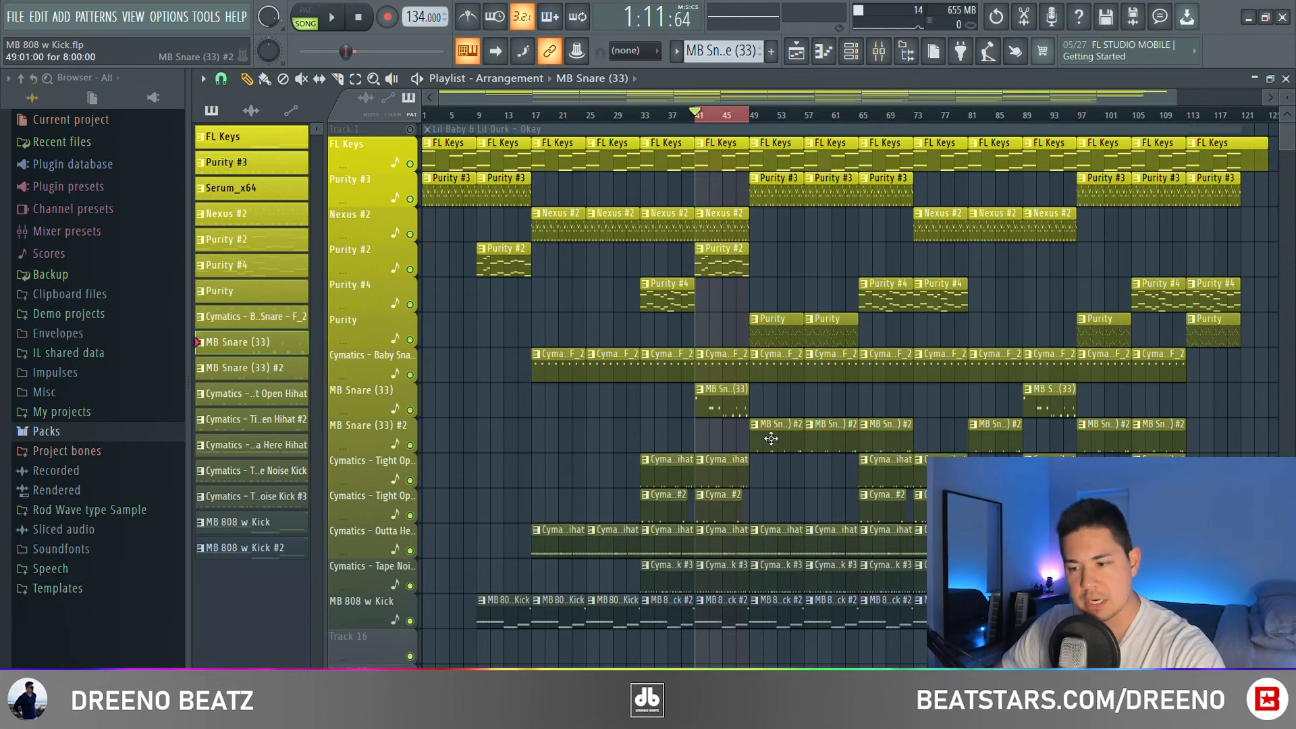
- Open the MB Snare (33) notes from the channel rack in the piano roll and play the pattern
key(F6)
click(652, 360)
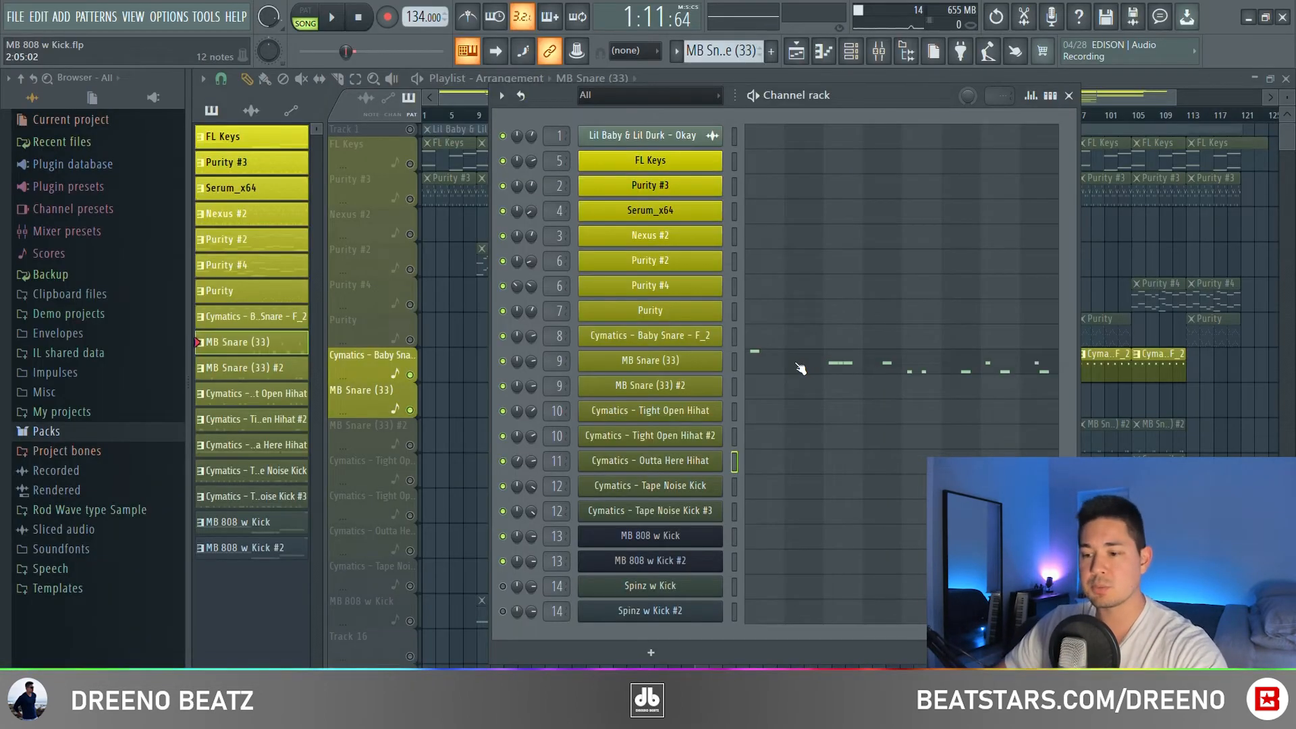
click(800, 367)
key(space)
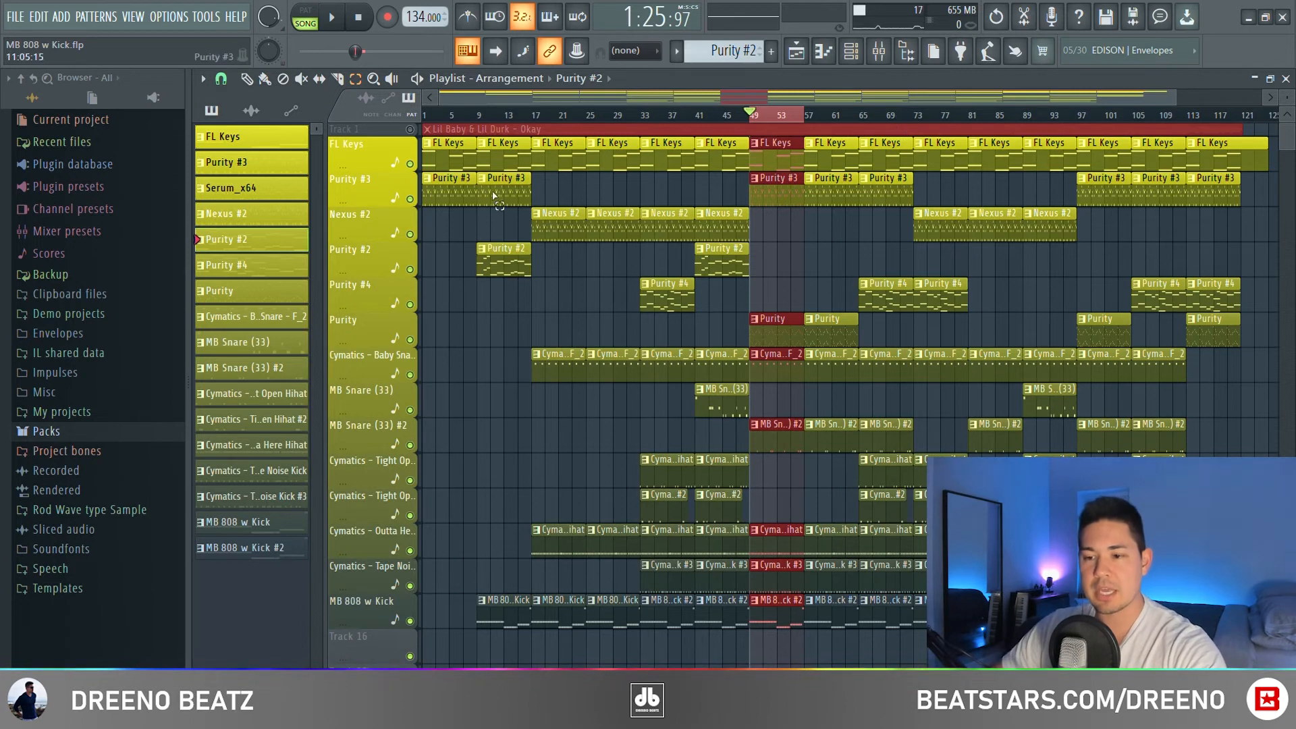
- Solo the Purity #3 track to listen to its melody, and restore the other tracks
click(430, 200)
ctrl+click(410, 199)
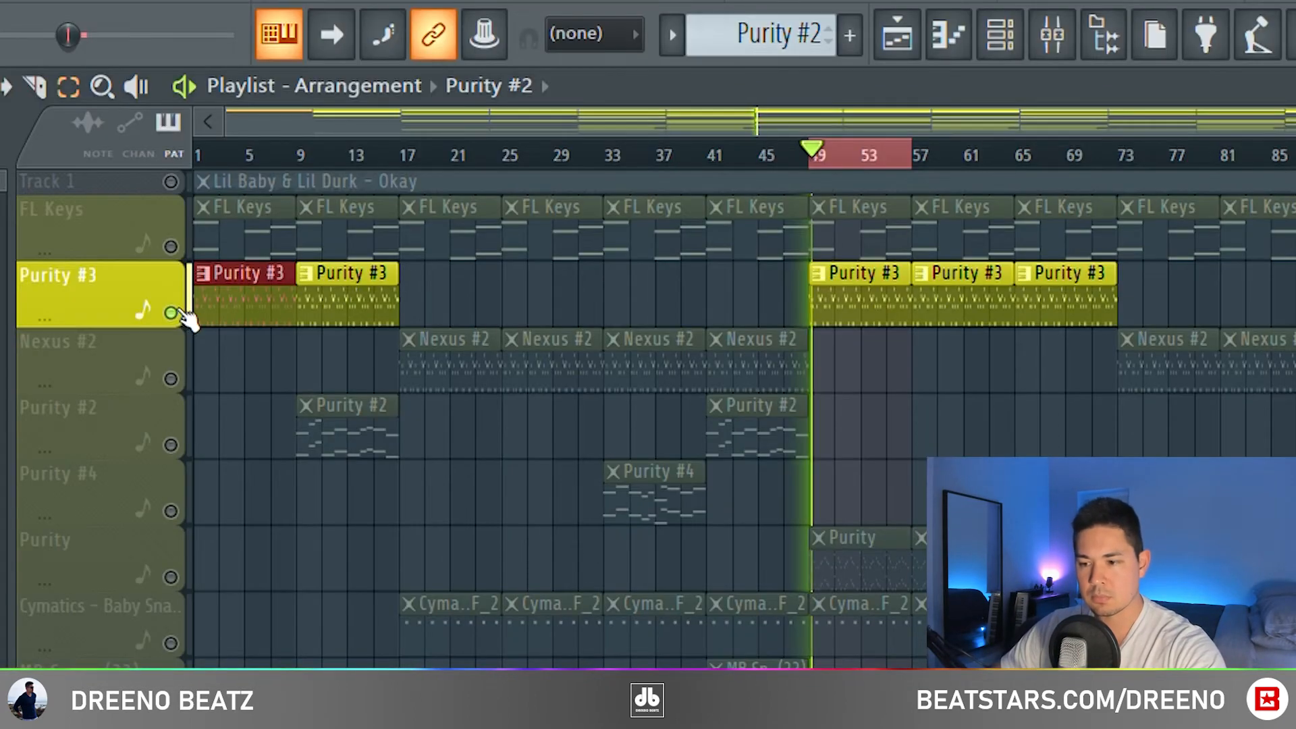
ctrl+click(171, 313)
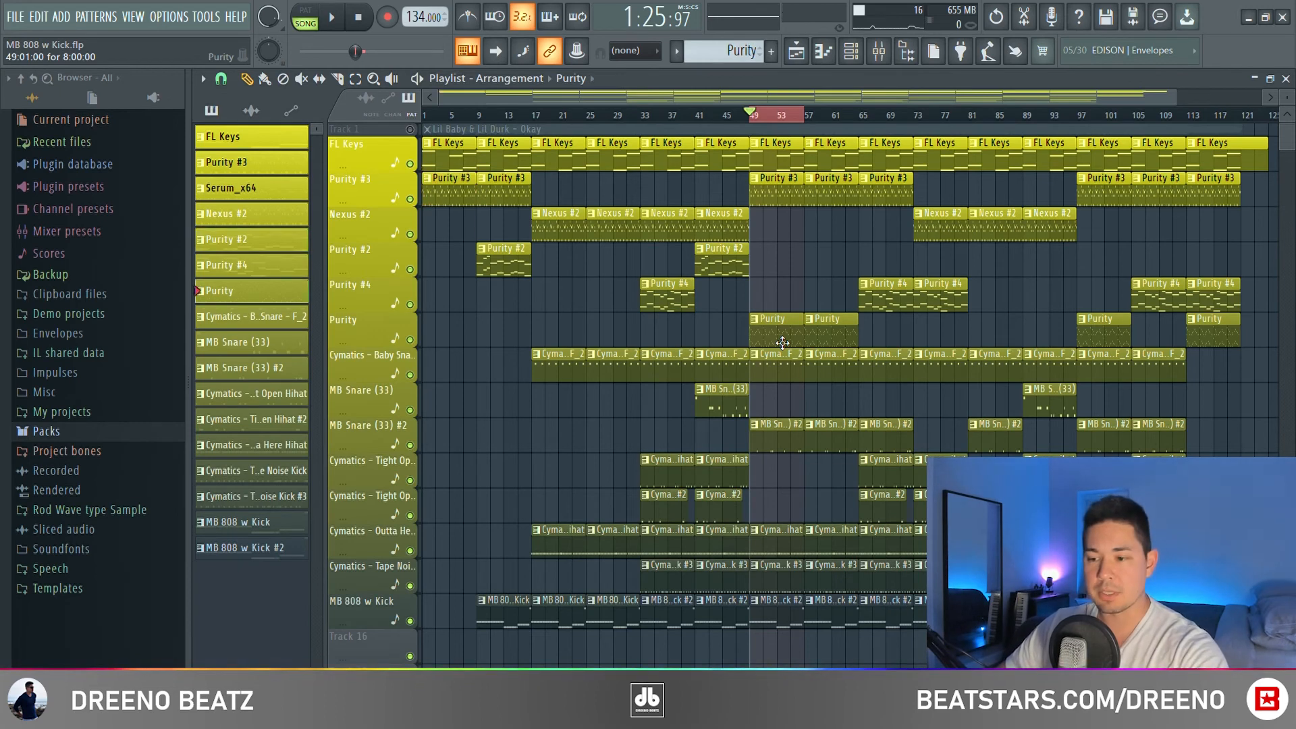
- Open the Purity clip at bar 49 to play its notes, and play the arrangement from bar 49
double_click(782, 343)
key(space)
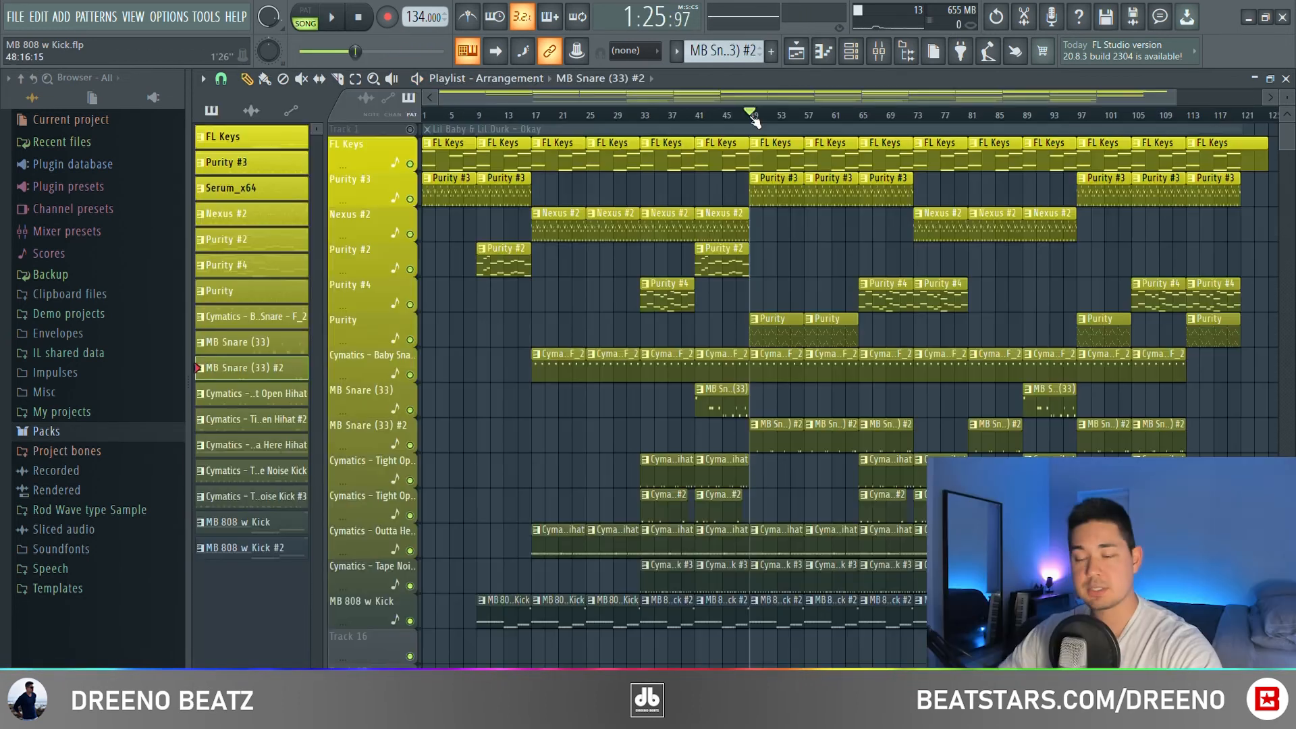
key(space)
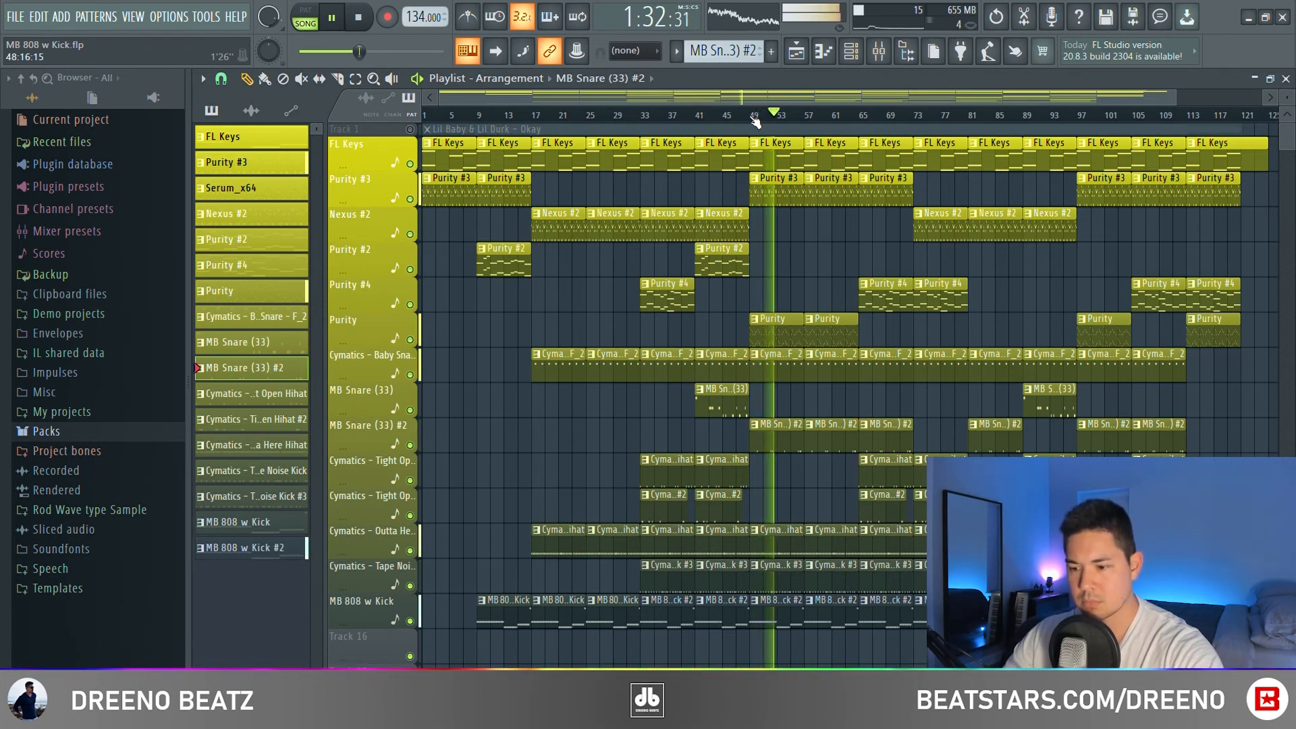
key(space)
- Play the ending of the arrangement from bar 113
scroll(1162, 100, right, 4)
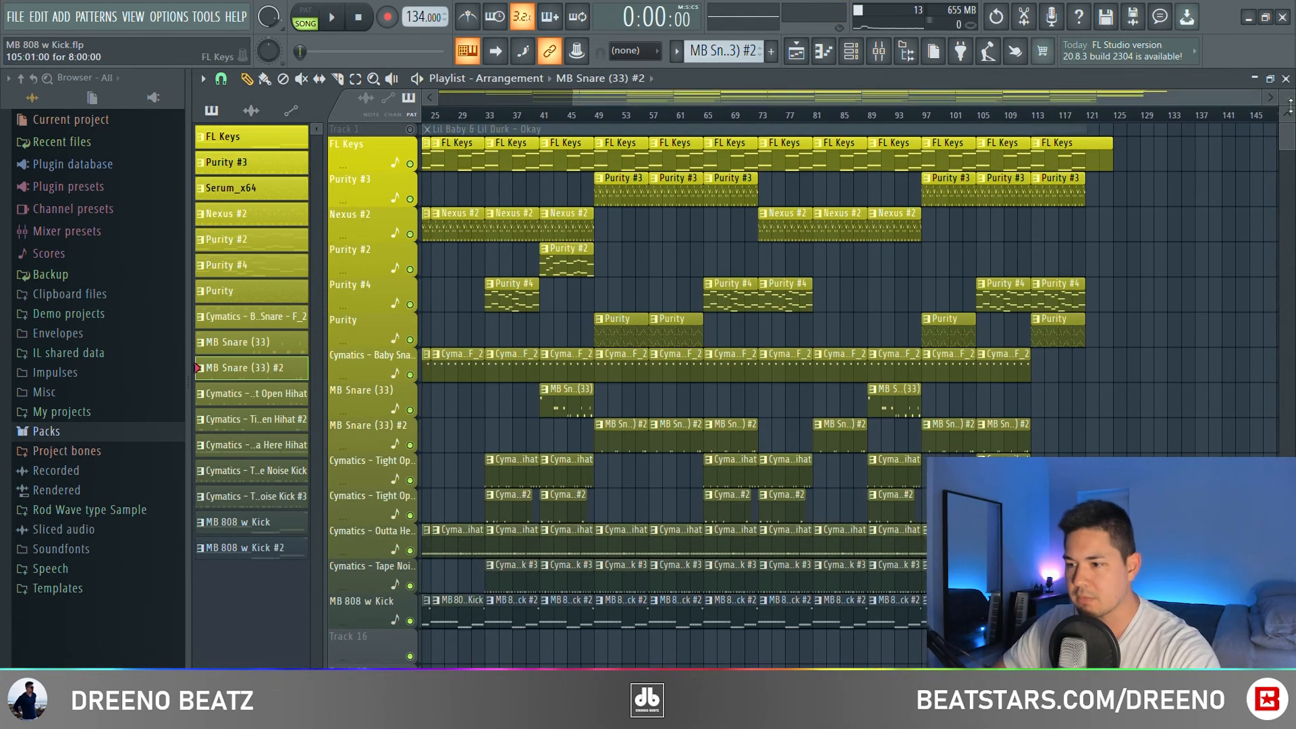
click(1035, 116)
key(space)
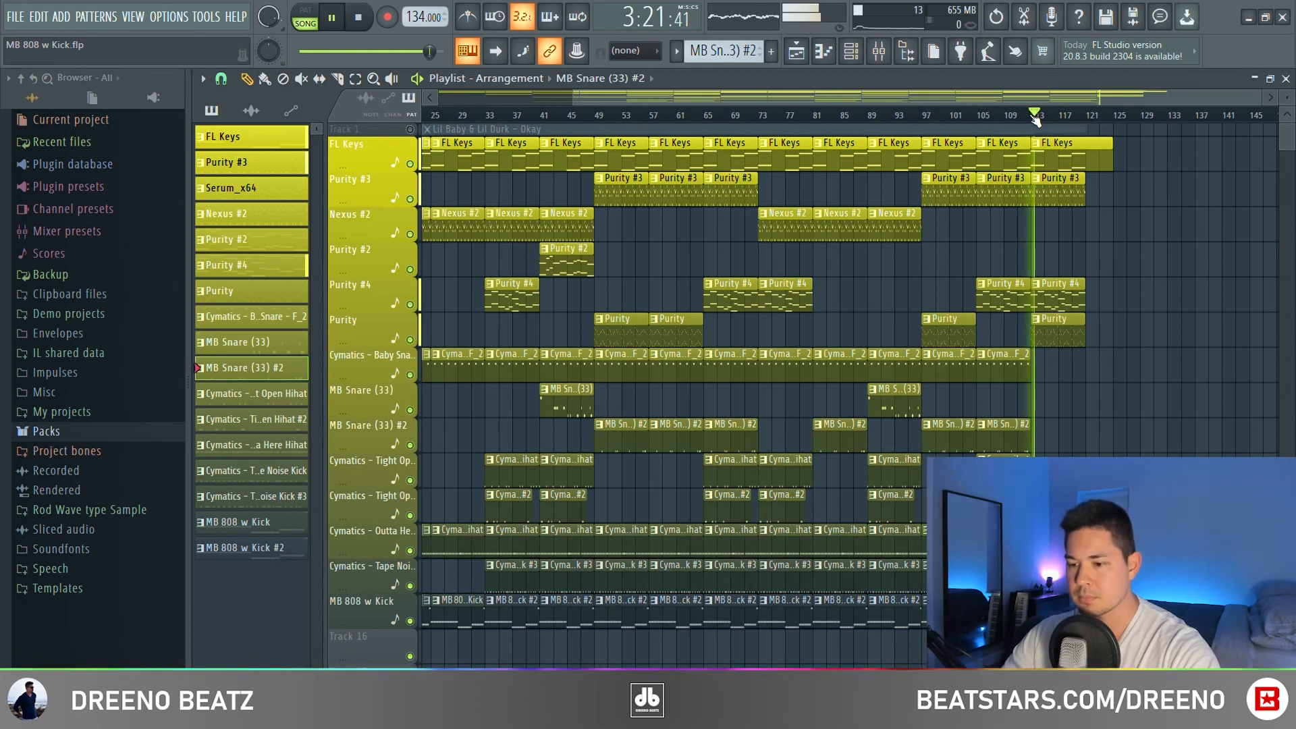